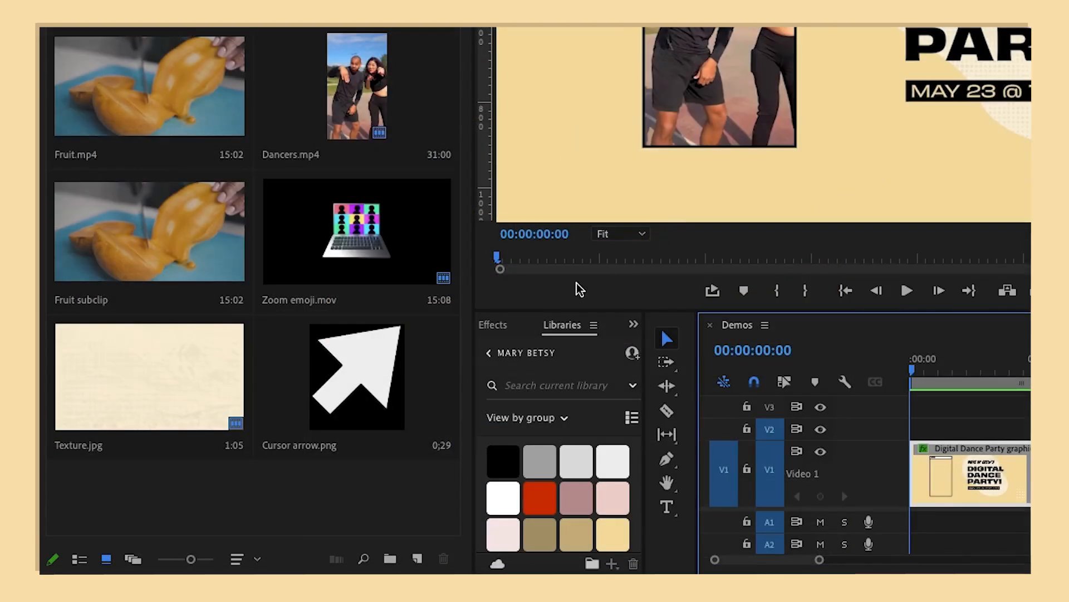
# - Place the Cursor arrow image atop the Browser window group, scaled to 34% and rotated to point up-left at the browser window's lower-right corner
pyautogui.click(245, 446)
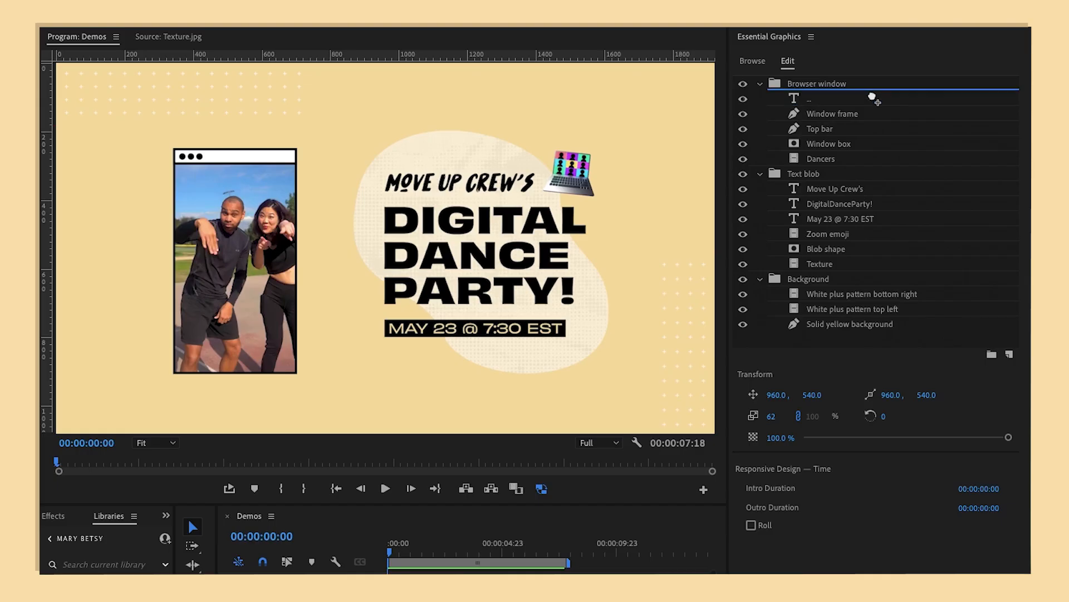
pyautogui.moveTo(872, 98); pyautogui.dragTo(874, 98)
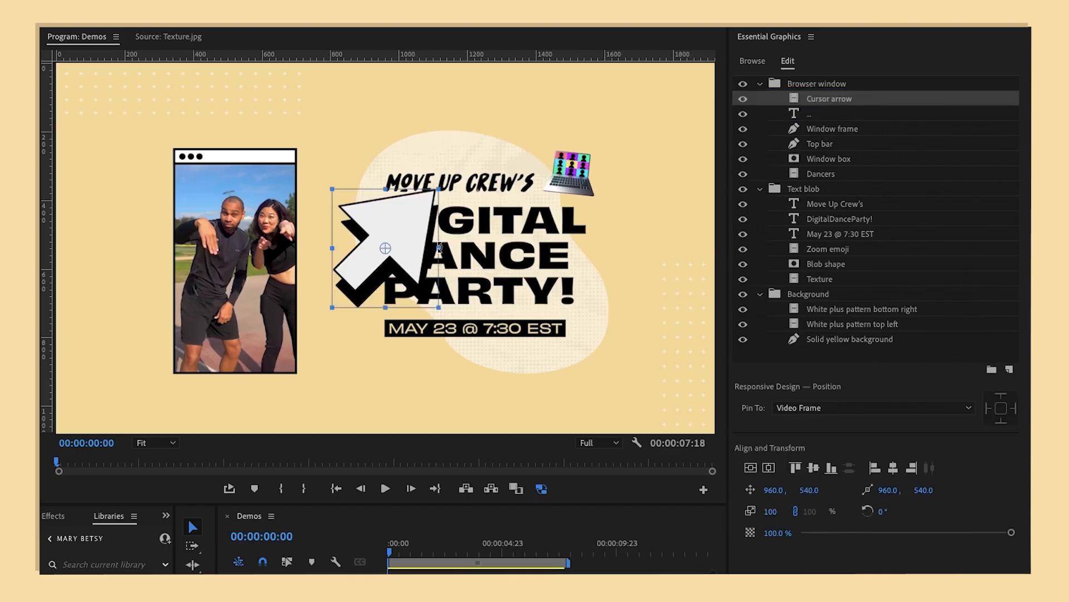
pyautogui.moveTo(437, 248); pyautogui.dragTo(371, 265)
pyautogui.moveTo(342, 331); pyautogui.dragTo(247, 466)
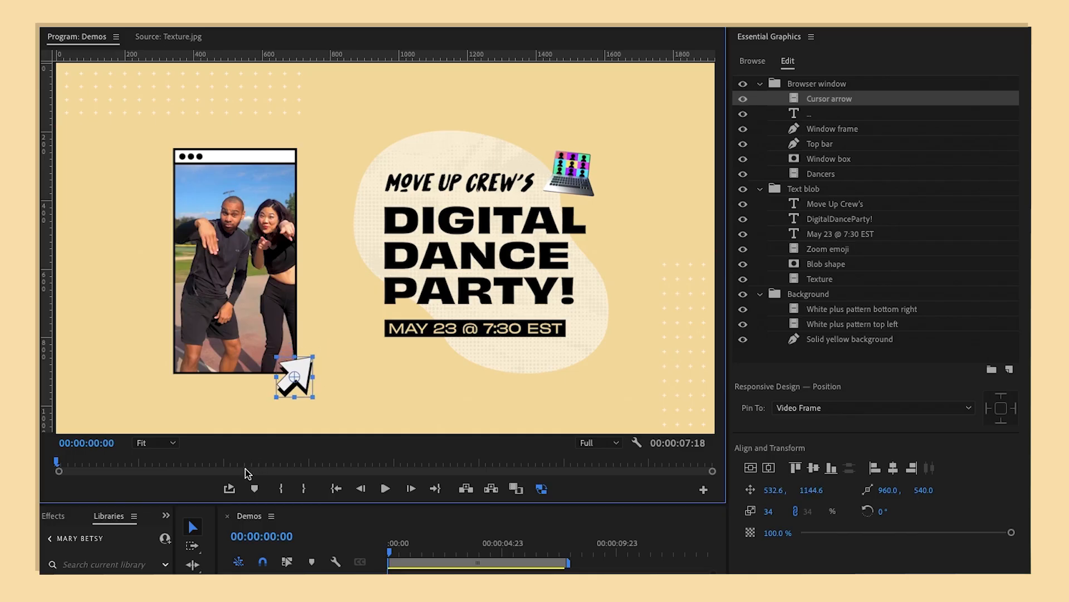
pyautogui.moveTo(883, 512)
pyautogui.mouseDown()
pyautogui.moveTo(830, 511)
pyautogui.moveTo(902, 510)
pyautogui.mouseUp()
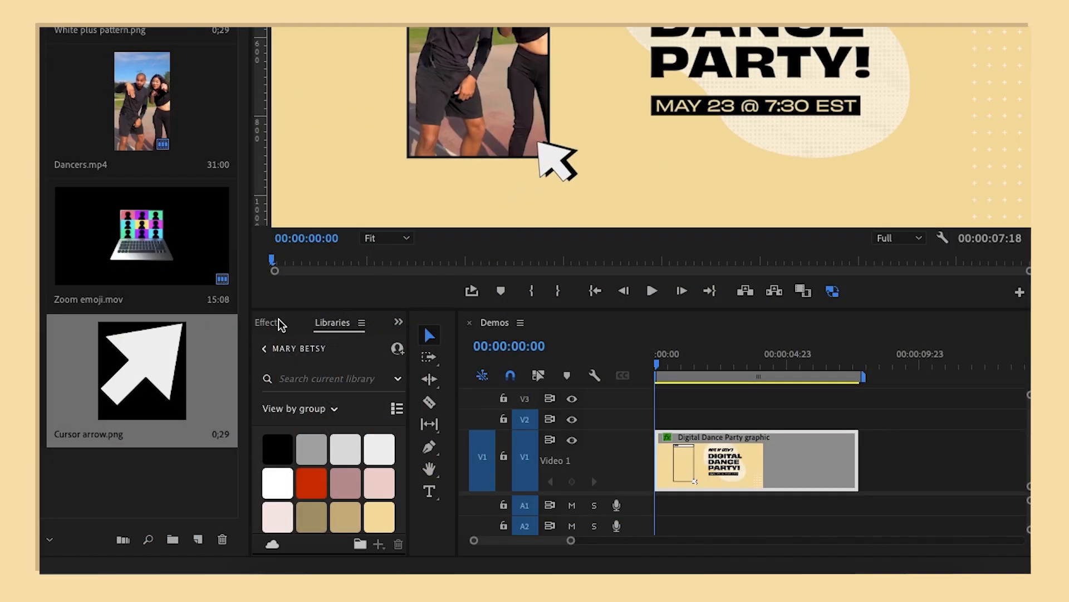
# - Find the Drop shadow black preset by searching effects for "drop shadow" and apply it at the top of the Browser window group
pyautogui.click(280, 323)
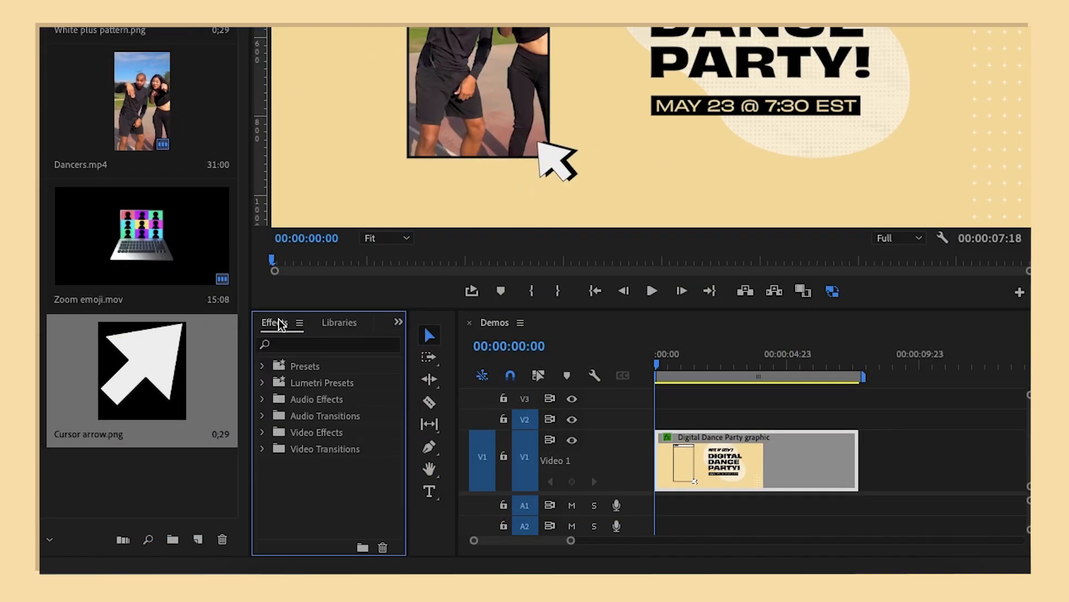
pyautogui.click(328, 345)
pyautogui.write('drop shadow')
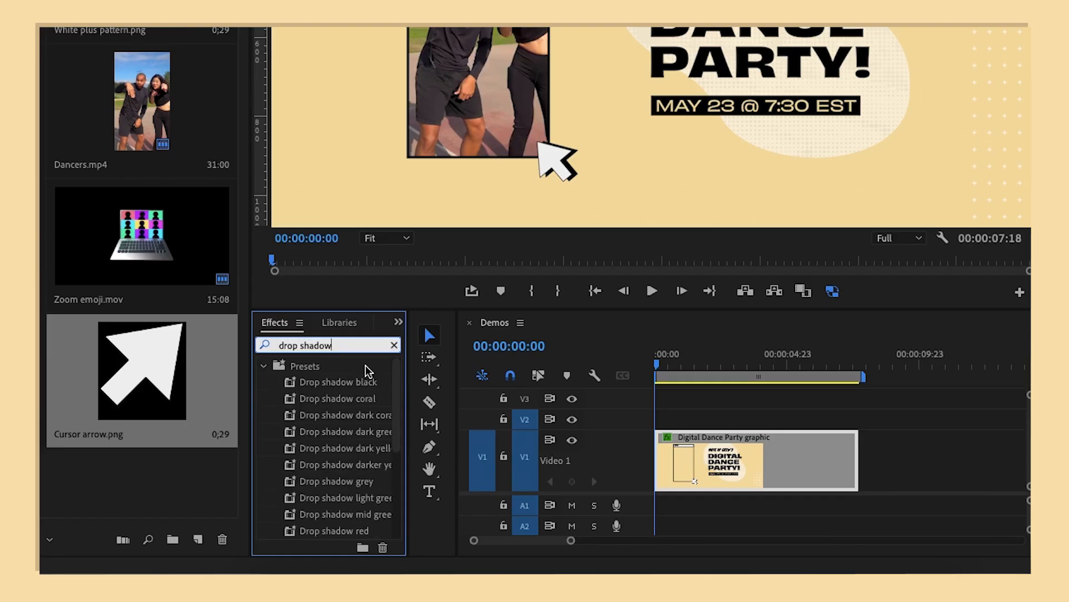
pyautogui.click(362, 381)
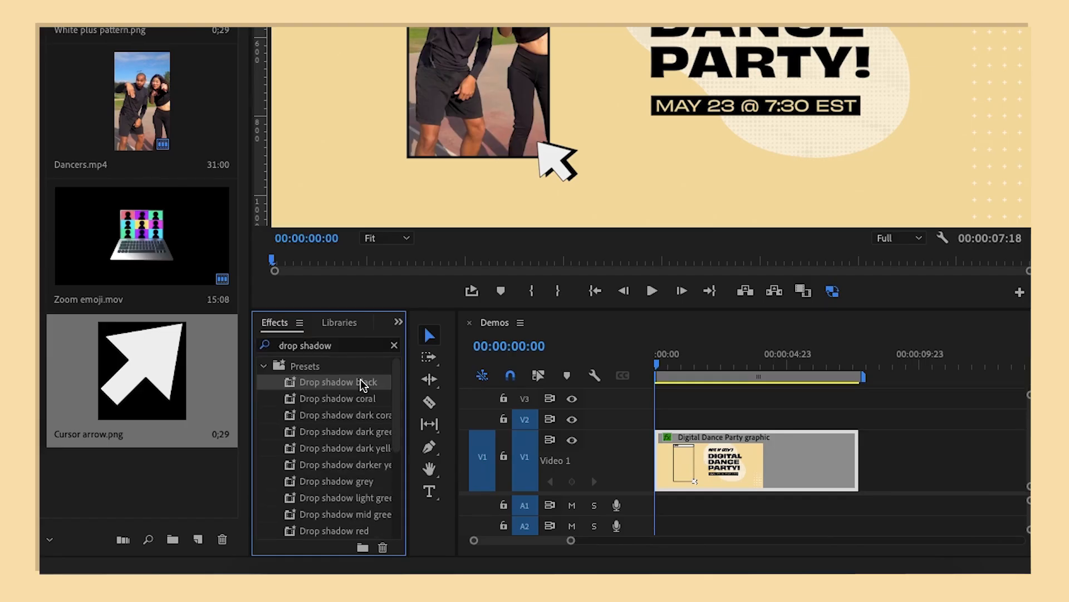
pyautogui.moveTo(361, 383); pyautogui.dragTo(852, 94)
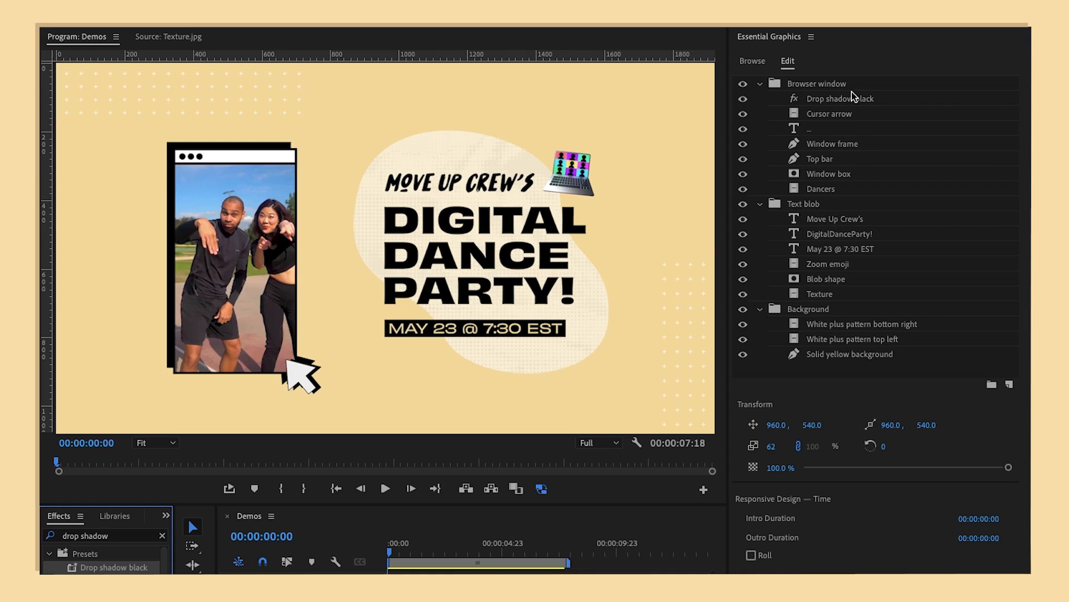
# - Move the Drop shadow black effect directly above the Window frame layer, and show the graphic's effect controls
pyautogui.click(860, 97)
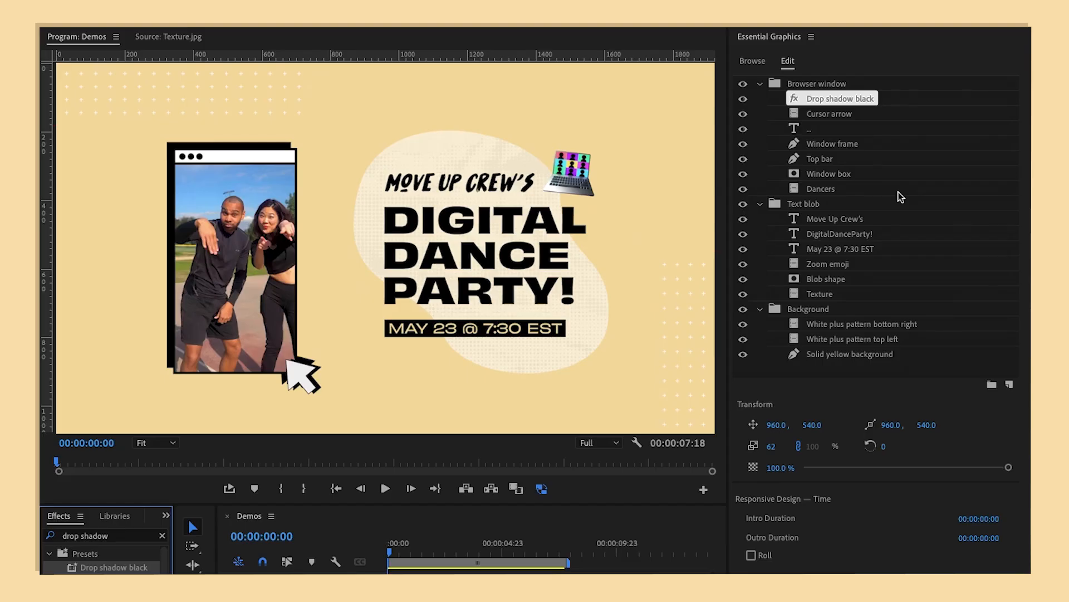
pyautogui.moveTo(867, 98); pyautogui.dragTo(862, 142)
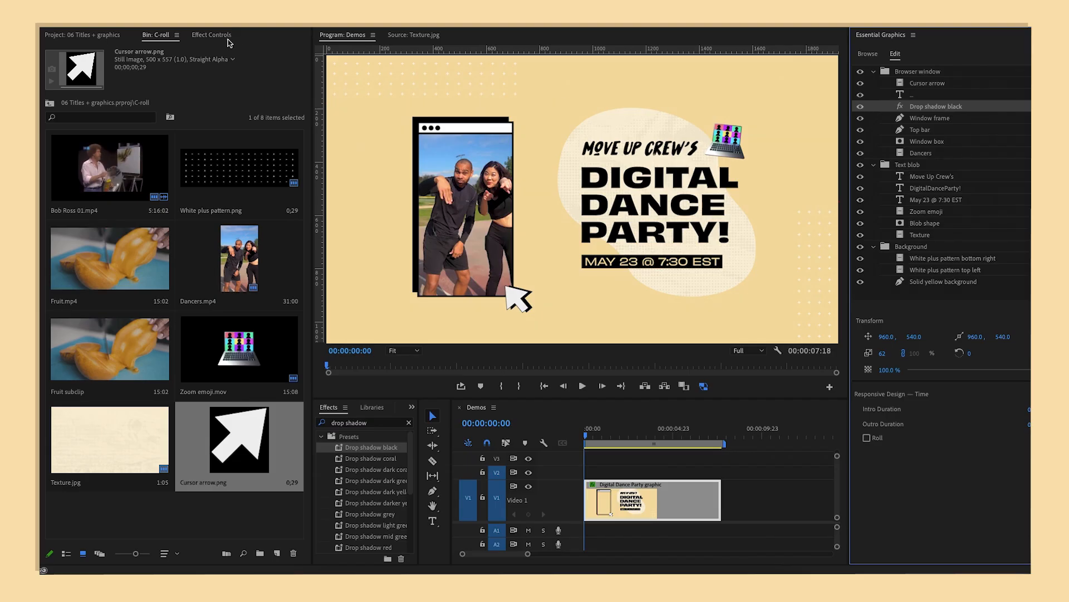
pyautogui.click(223, 36)
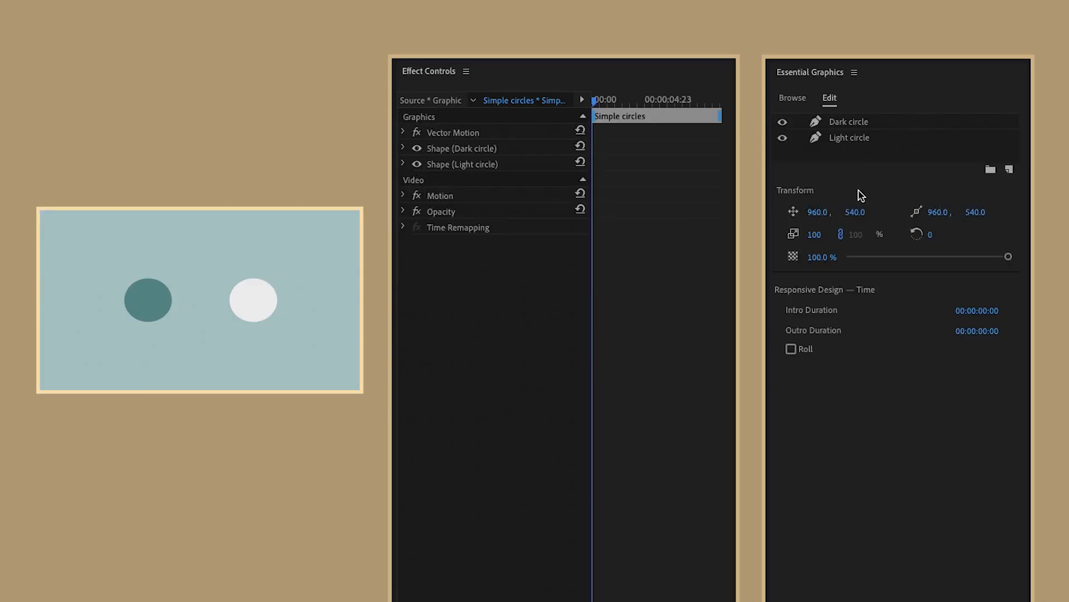
# - Compare how the Dark circle and Light circle layers are listed for layer editing and effects, then inspect Light circle's Appearance and Transform properties
pyautogui.click(900, 126)
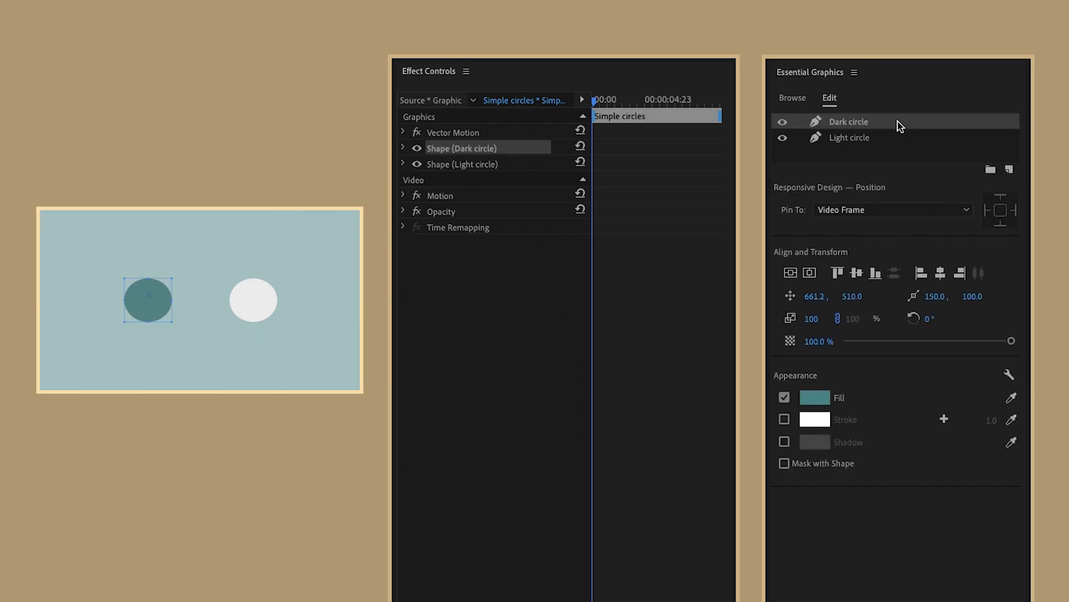
pyautogui.click(895, 140)
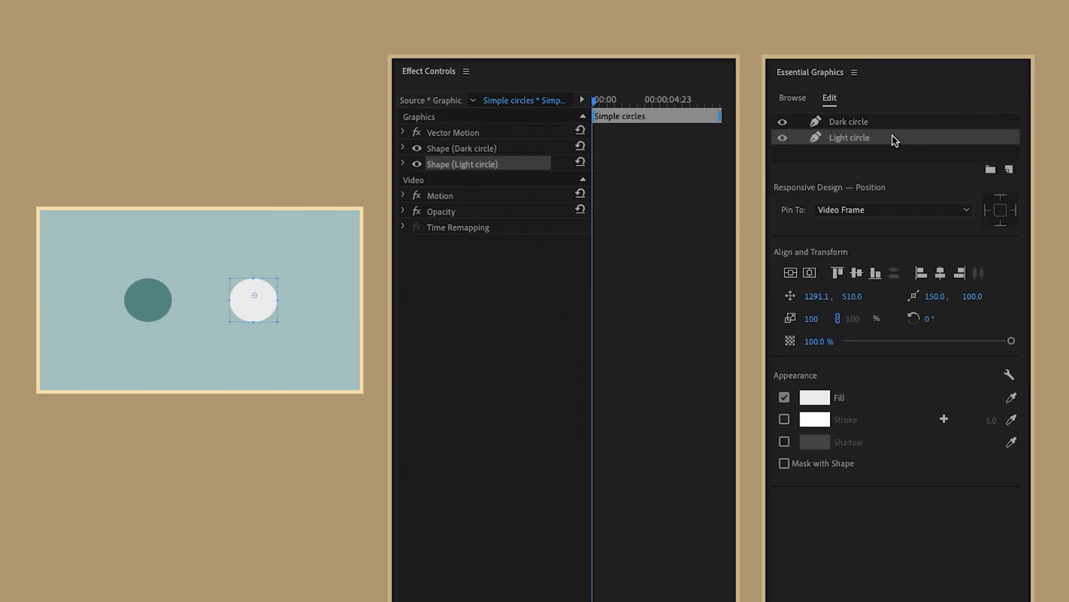
pyautogui.click(894, 127)
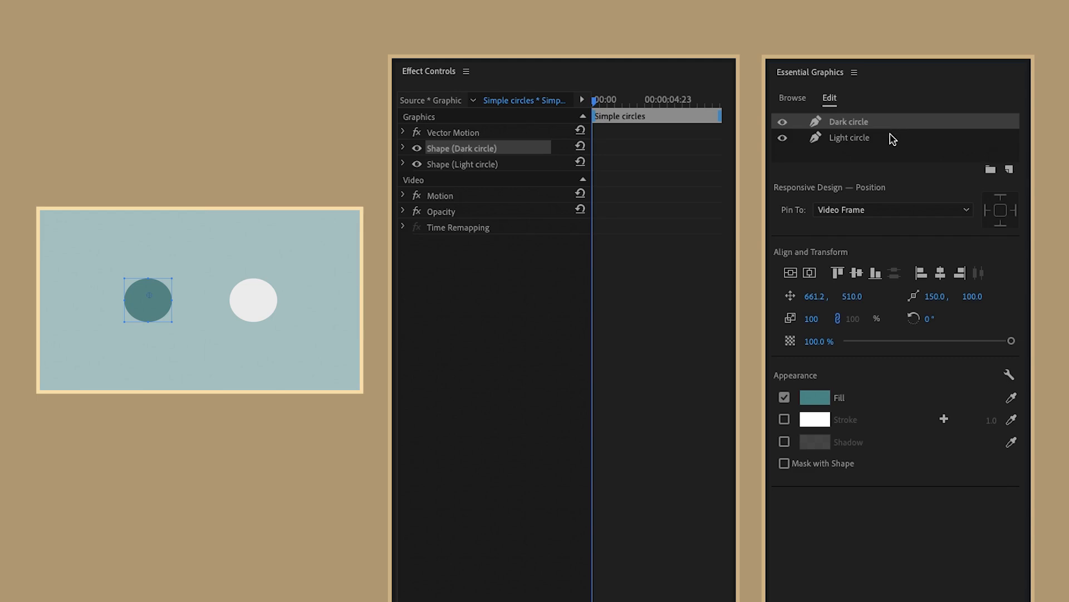
pyautogui.click(893, 139)
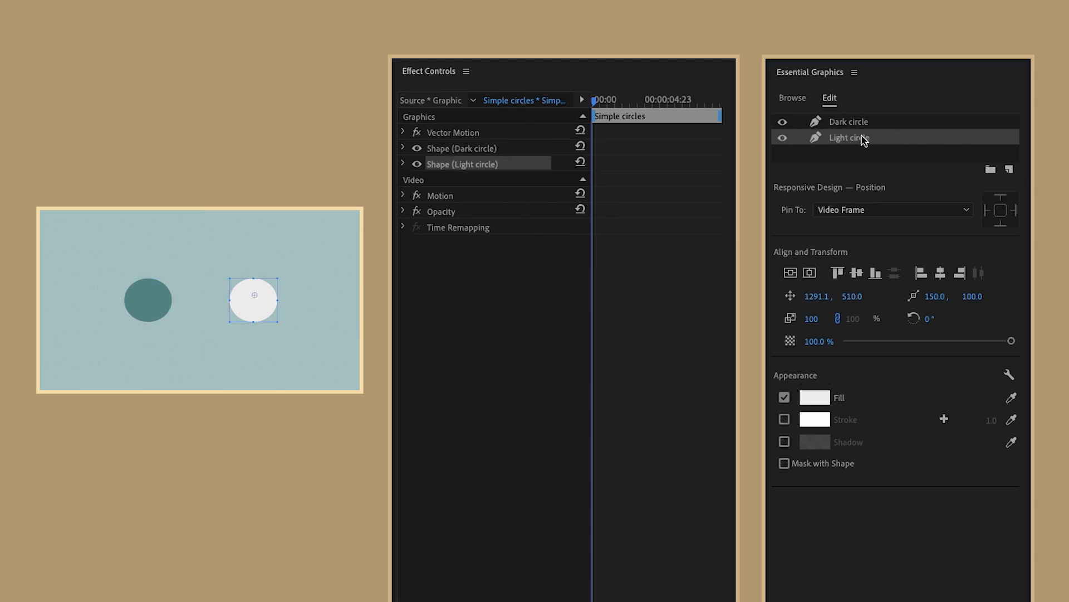
pyautogui.click(526, 149)
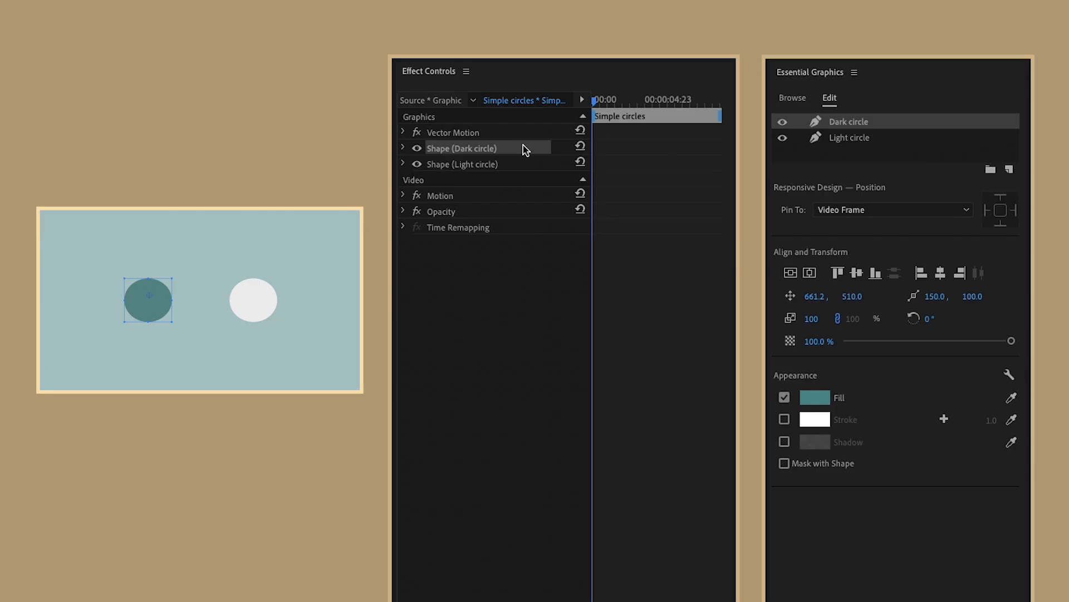
pyautogui.click(516, 164)
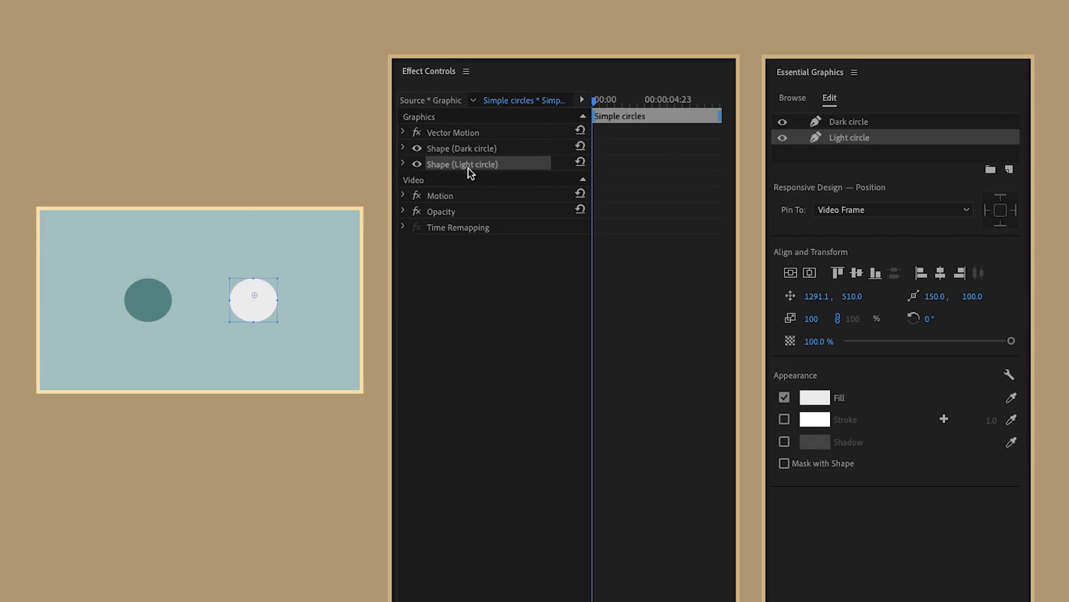
pyautogui.click(404, 164)
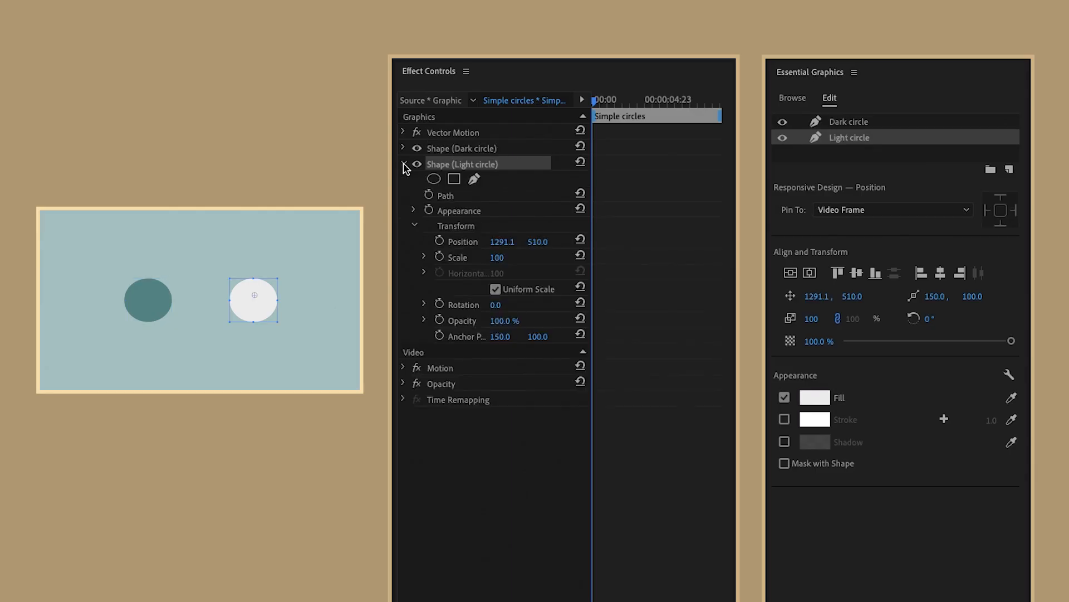
pyautogui.click(414, 211)
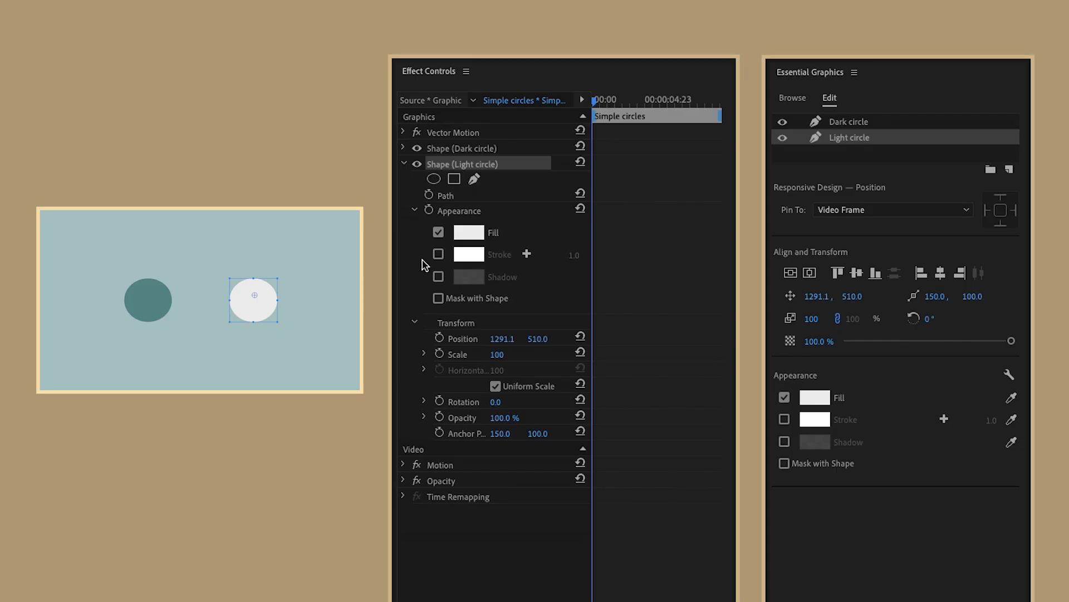
# - Try shifting the light circle through its horizontal and vertical Position values, and deselect it
pyautogui.moveTo(500, 345); pyautogui.dragTo(462, 345)
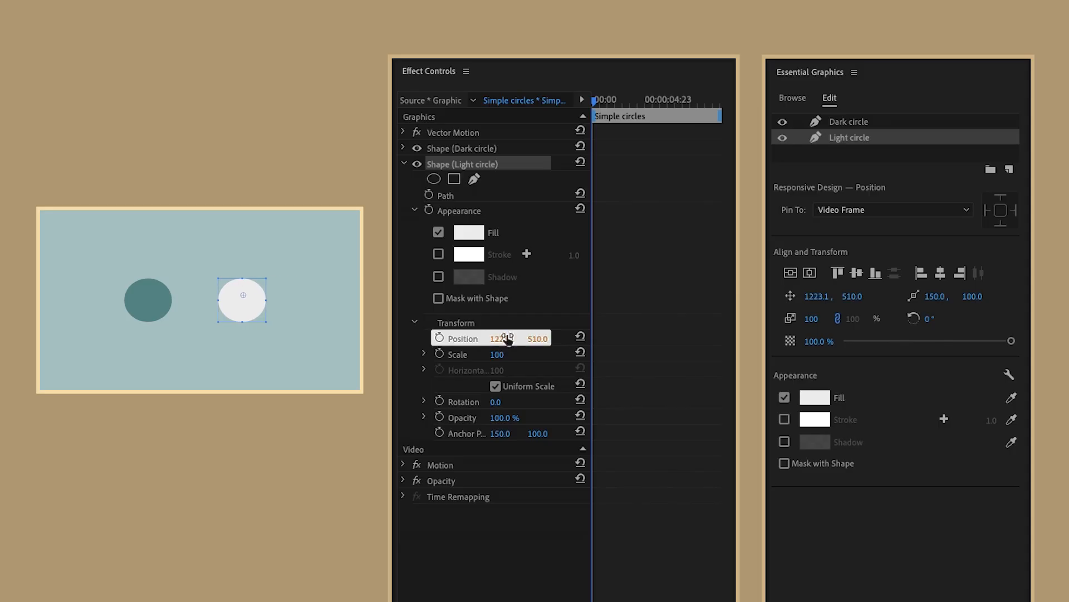
pyautogui.moveTo(536, 339)
pyautogui.mouseDown()
pyautogui.moveTo(557, 339)
pyautogui.moveTo(476, 339)
pyautogui.moveTo(544, 341)
pyautogui.mouseUp()
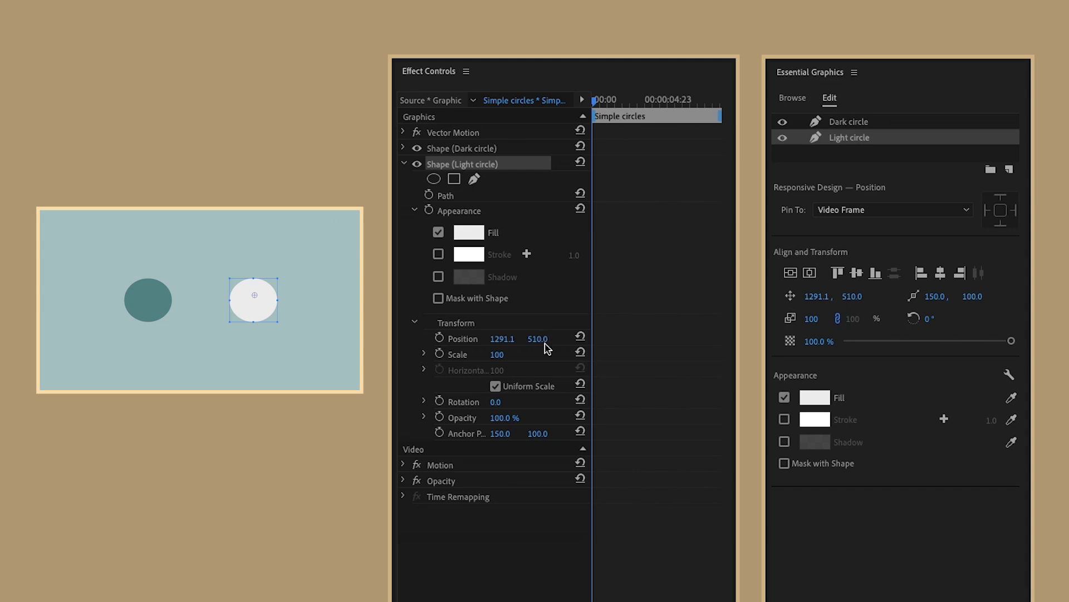
pyautogui.click(510, 533)
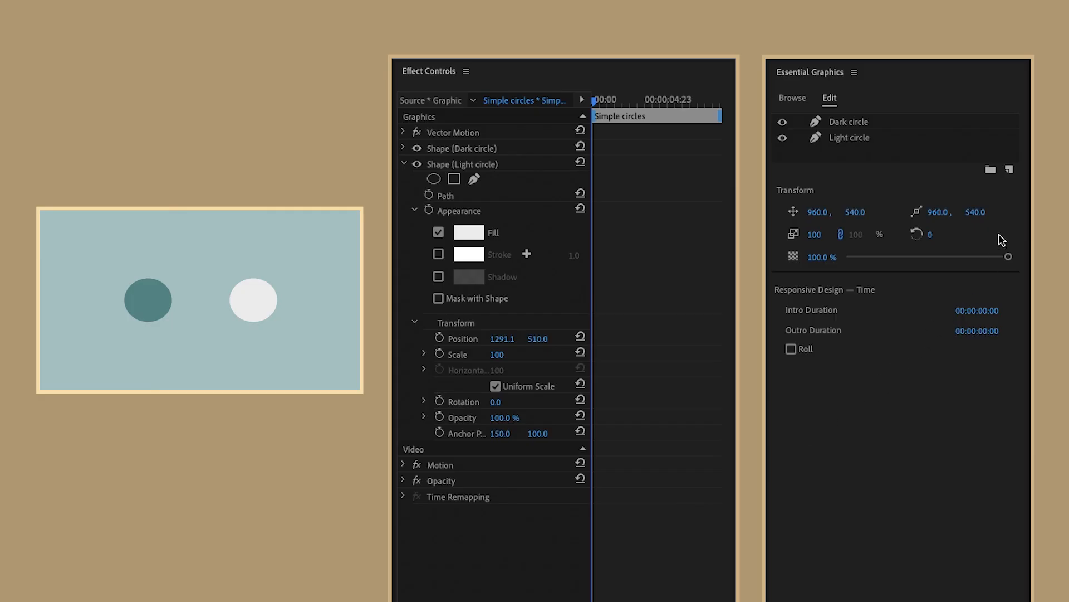
# - Review the new layer options, and inspect the properties of the Dark circle shape and Vector Motion
pyautogui.click(1010, 170)
pyautogui.click(1010, 172)
pyautogui.click(908, 126)
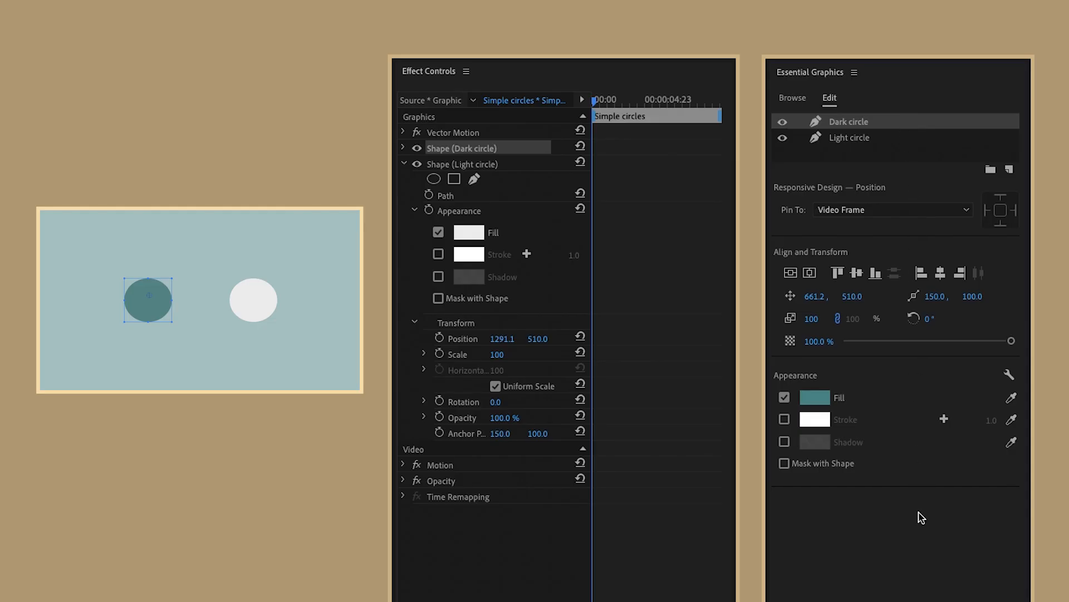
pyautogui.click(403, 148)
pyautogui.click(404, 133)
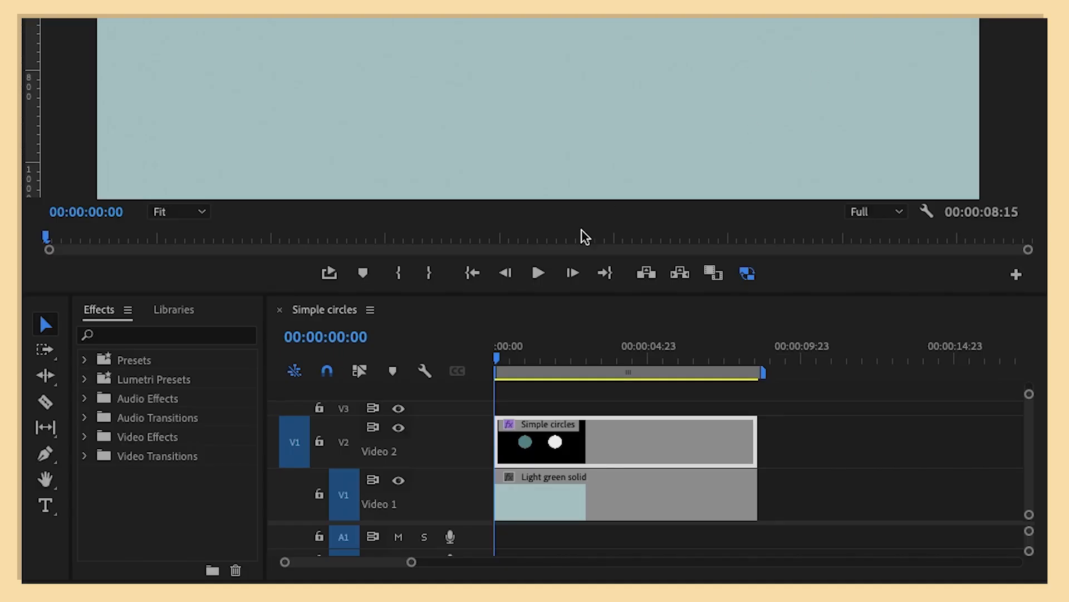
# - Search the effects for "wave warp" and apply Wave Warp above both circle layers in the Simple circles graphic
pyautogui.click(219, 341)
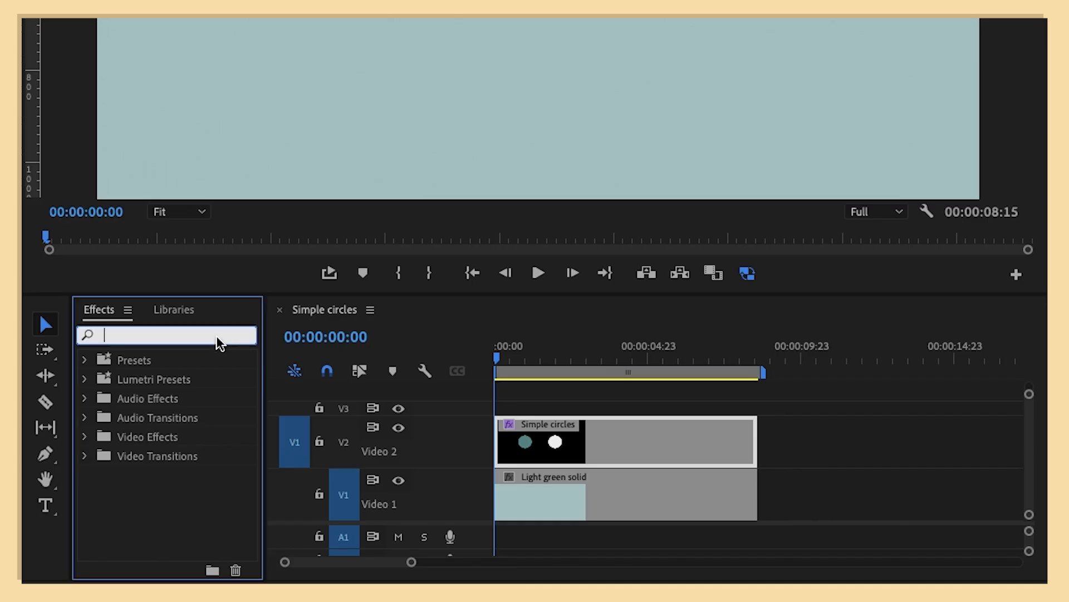
pyautogui.write('wave warp')
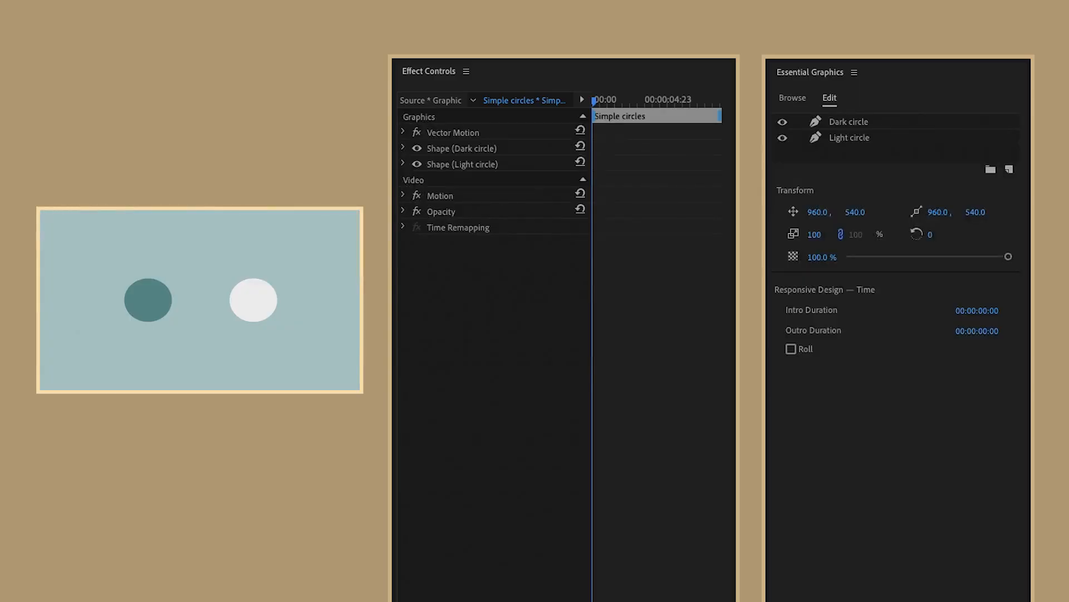
pyautogui.moveTo(482, 298); pyautogui.dragTo(513, 143)
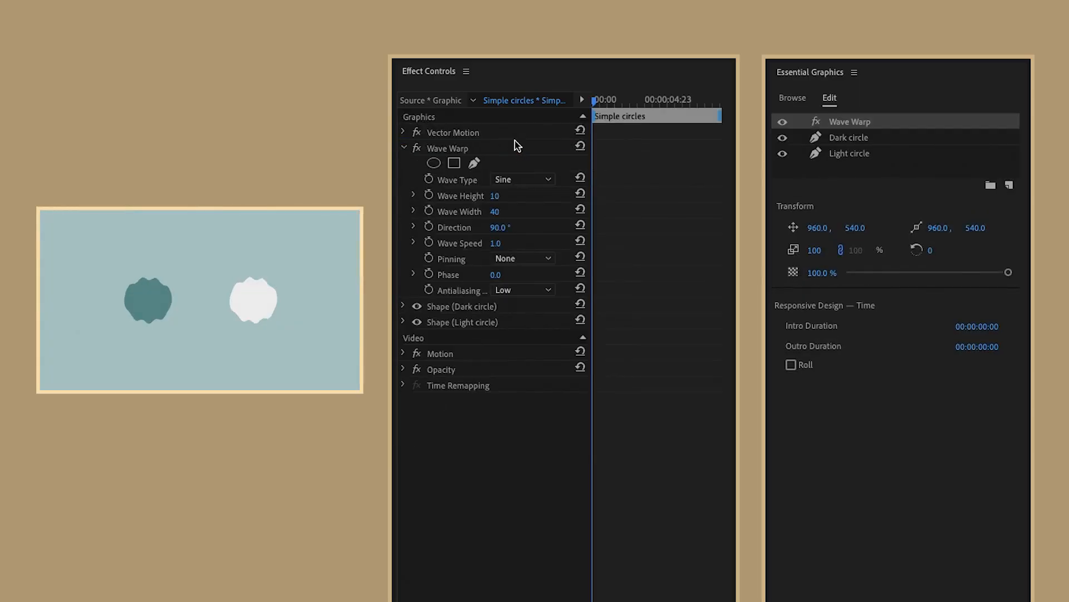
# - Try Wave Warp between the two circle layers, and return it to the top of the layer stack
pyautogui.click(407, 148)
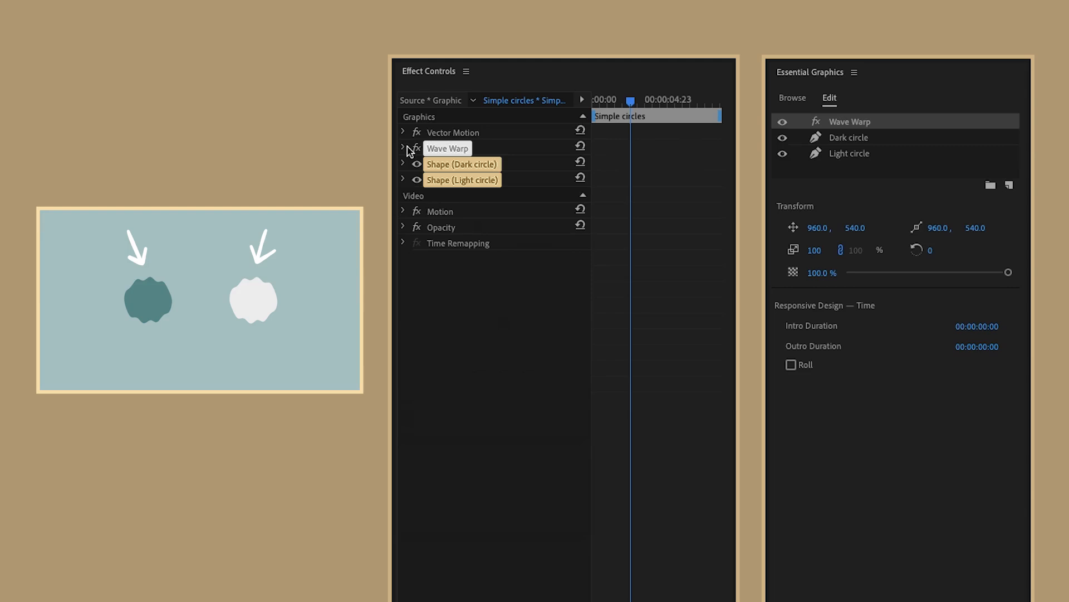
pyautogui.moveTo(519, 153); pyautogui.dragTo(521, 174)
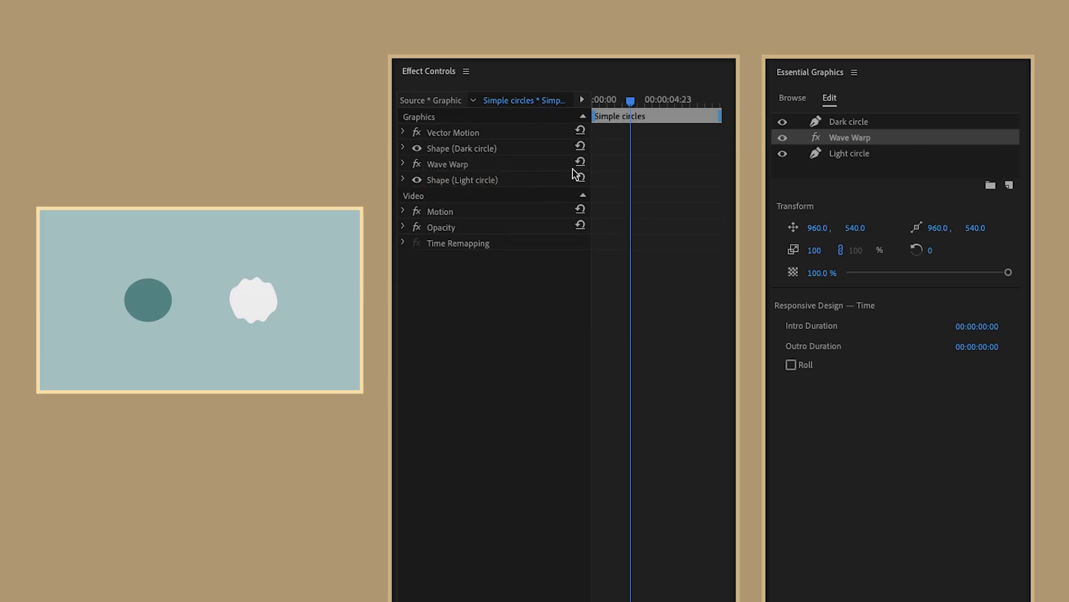
pyautogui.moveTo(867, 140); pyautogui.dragTo(876, 118)
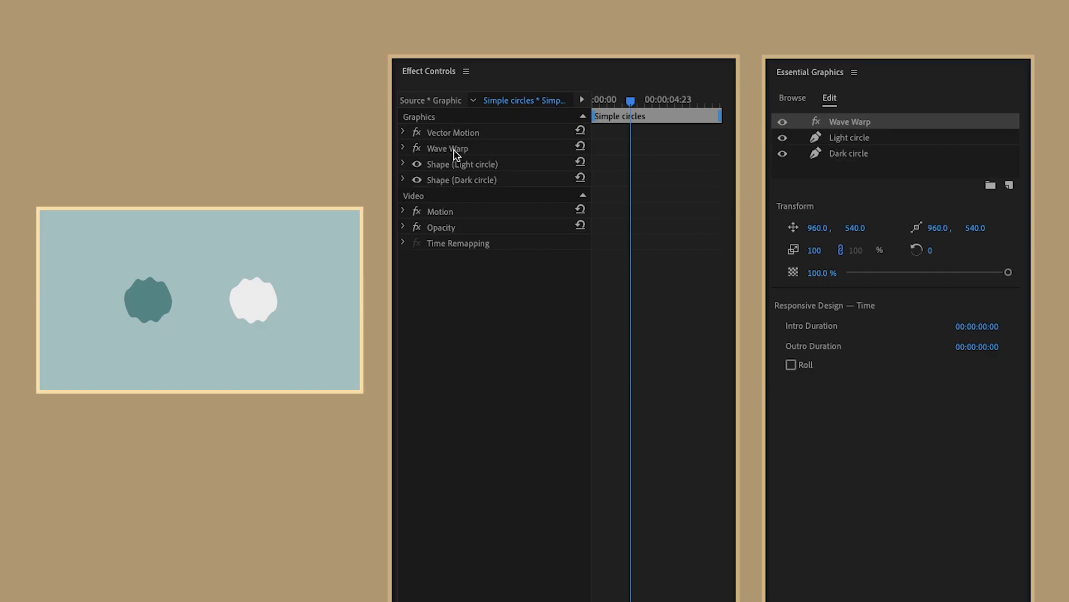
# - Set Wave Warp's Wave Height to 65, Wave Width to 365 and Wave Speed to 0.1
pyautogui.click(404, 148)
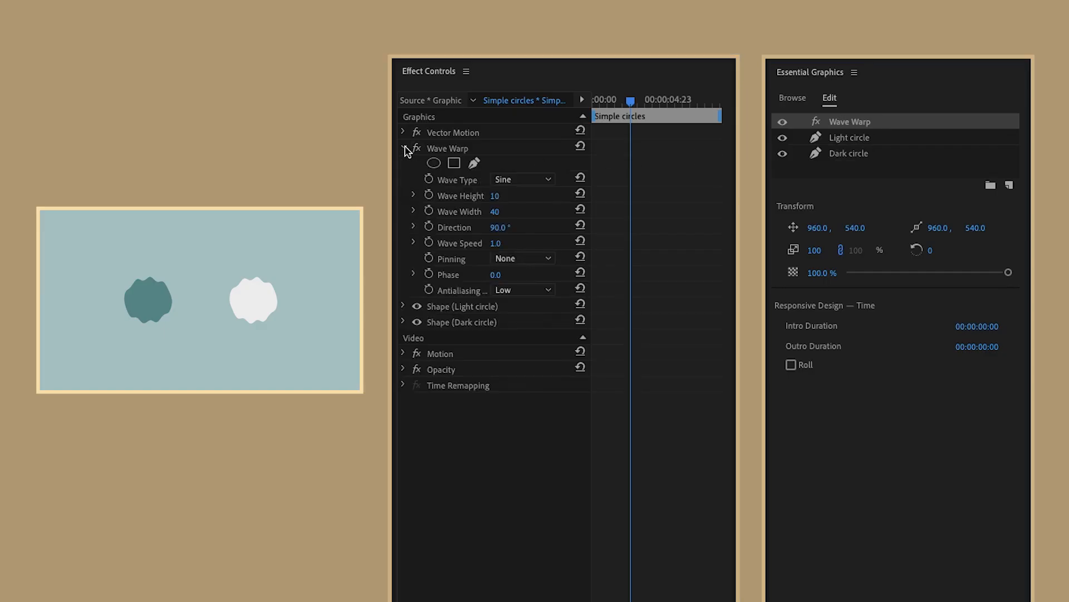
pyautogui.click(492, 198)
pyautogui.write('65')
pyautogui.press('Return')
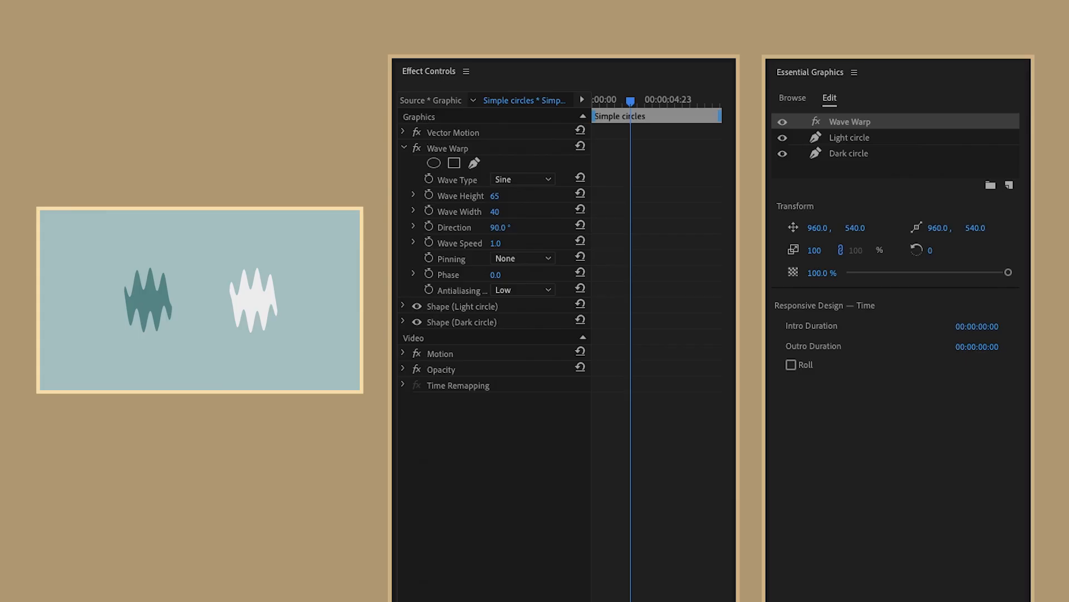
pyautogui.click(496, 212)
pyautogui.write('365')
pyautogui.press('Return')
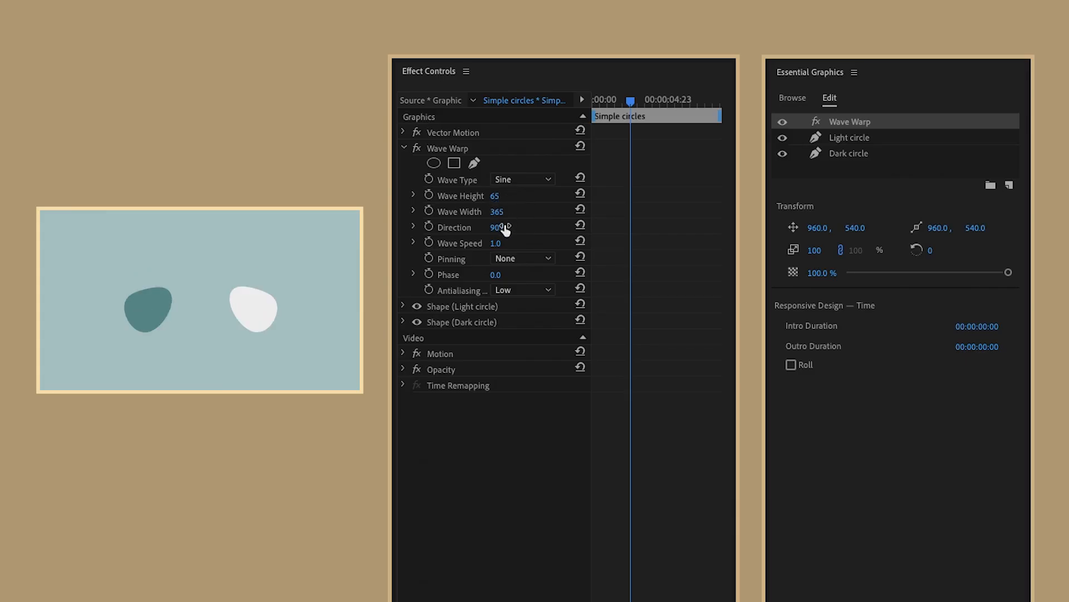
pyautogui.click(498, 244)
pyautogui.write('0.1')
pyautogui.press('Return')
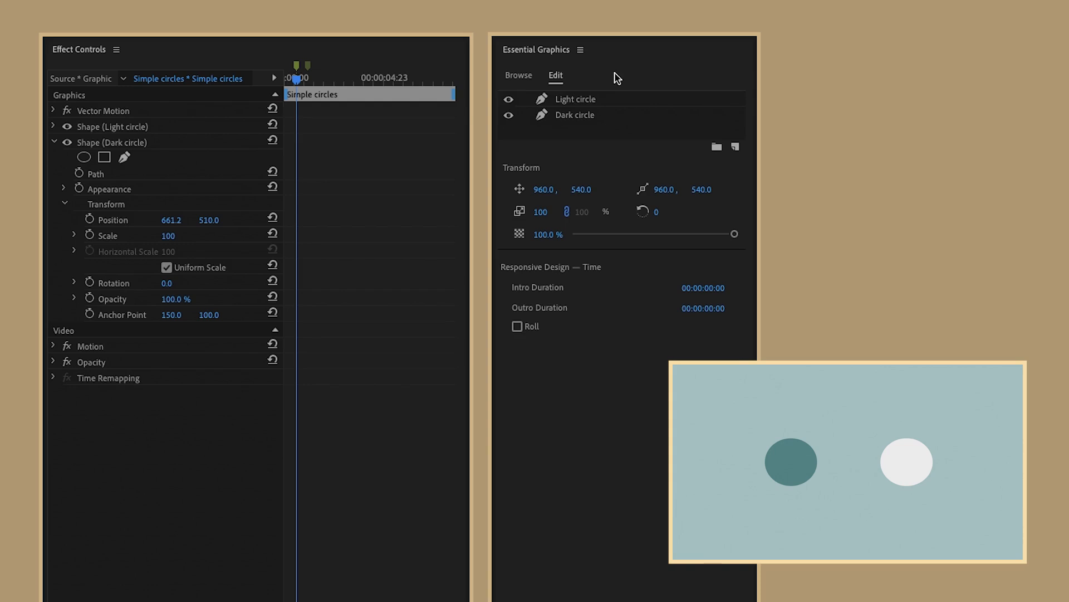
# - Animate the Dark circle's position between the two timeline markers, ending at a horizontal position of 987.2, and play back the animation
pyautogui.click(620, 118)
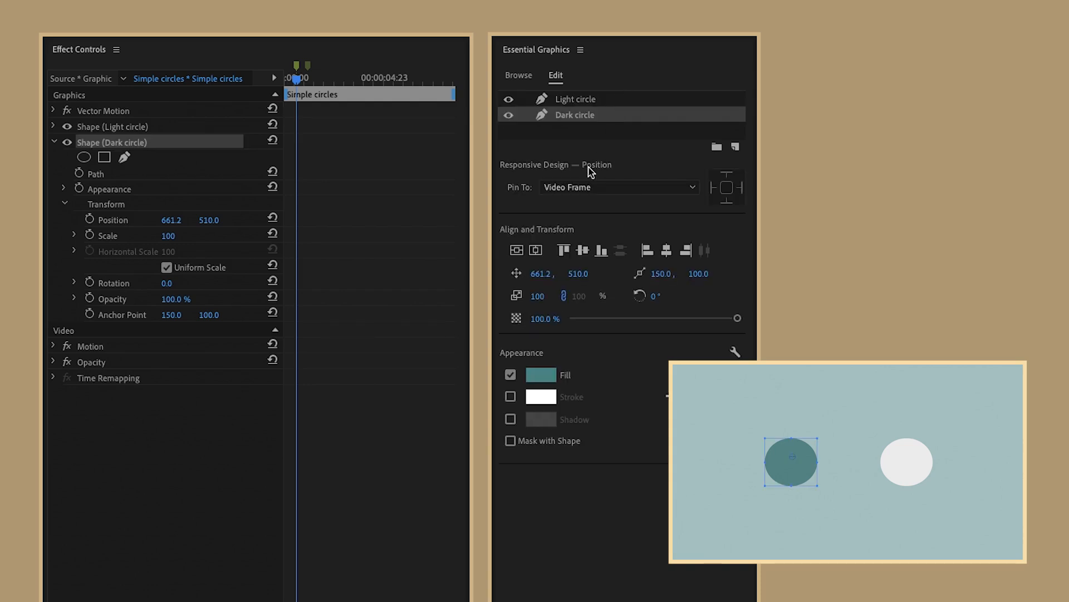
pyautogui.click(517, 274)
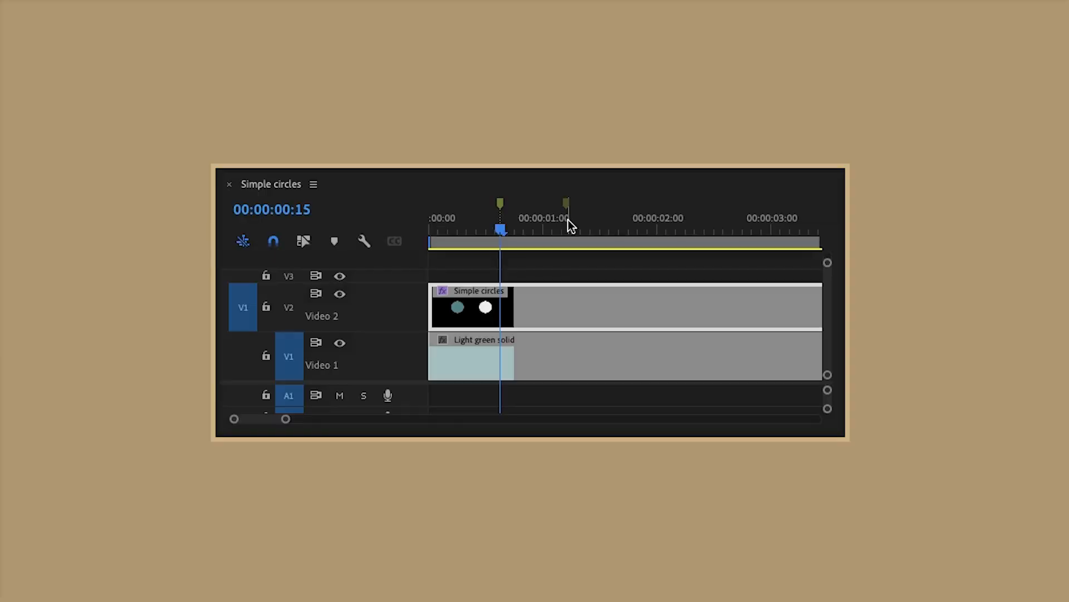
pyautogui.click(566, 223)
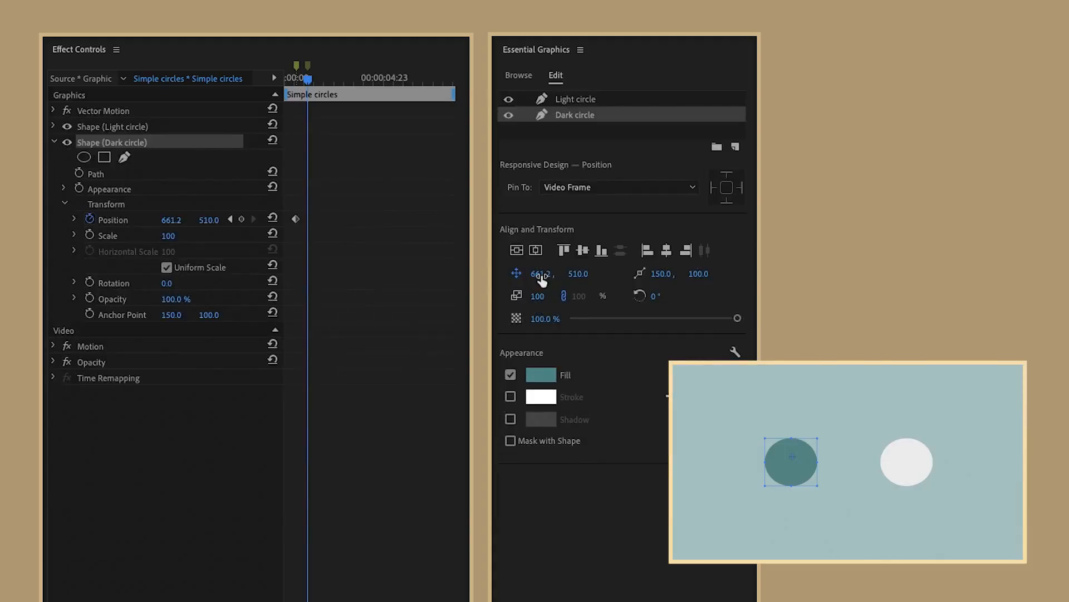
pyautogui.moveTo(541, 274)
pyautogui.mouseDown()
pyautogui.moveTo(579, 274)
pyautogui.moveTo(548, 273)
pyautogui.mouseUp()
pyautogui.press('Home')
pyautogui.press('space')
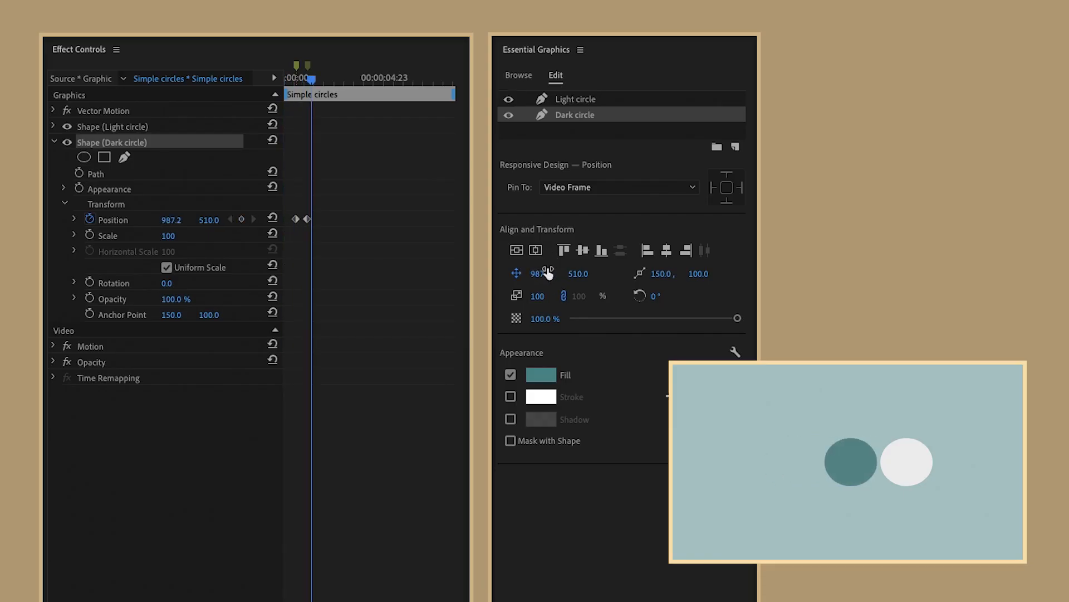
pyautogui.press('Home')
pyautogui.press('space')
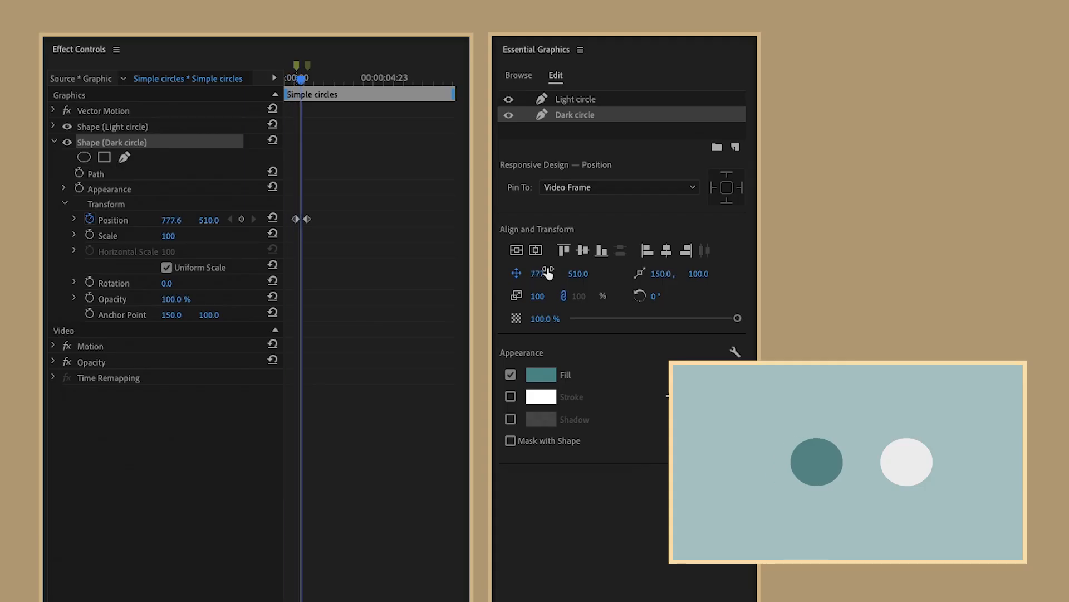
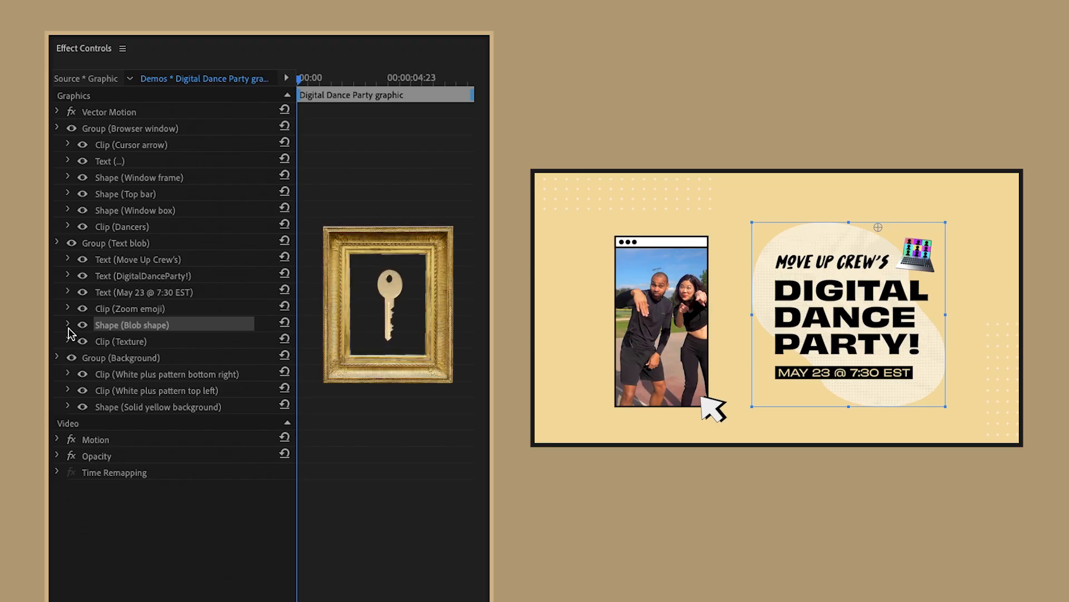
# - Keyframe the Blob shape's position at the graphic's start, and shift the shape to about 1536.1, 58.0 a short time in
pyautogui.click(68, 327)
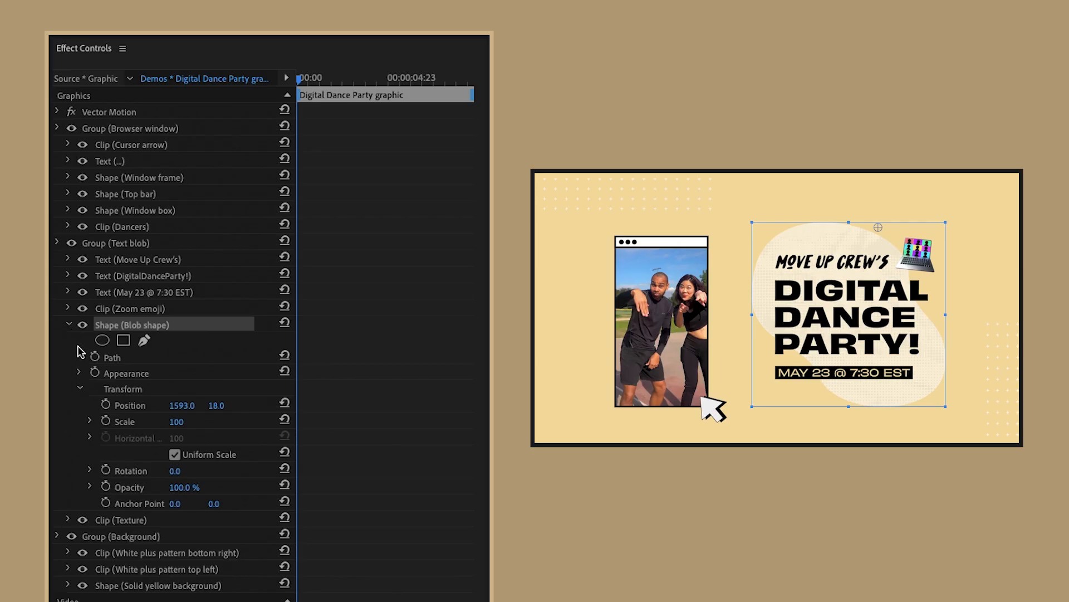
pyautogui.click(105, 404)
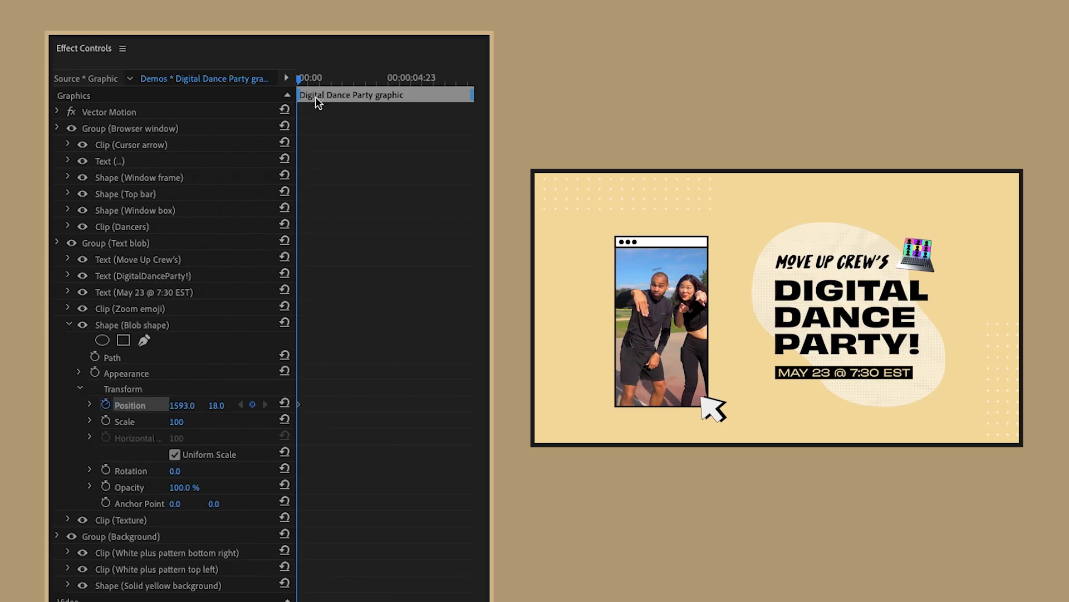
pyautogui.click(328, 78)
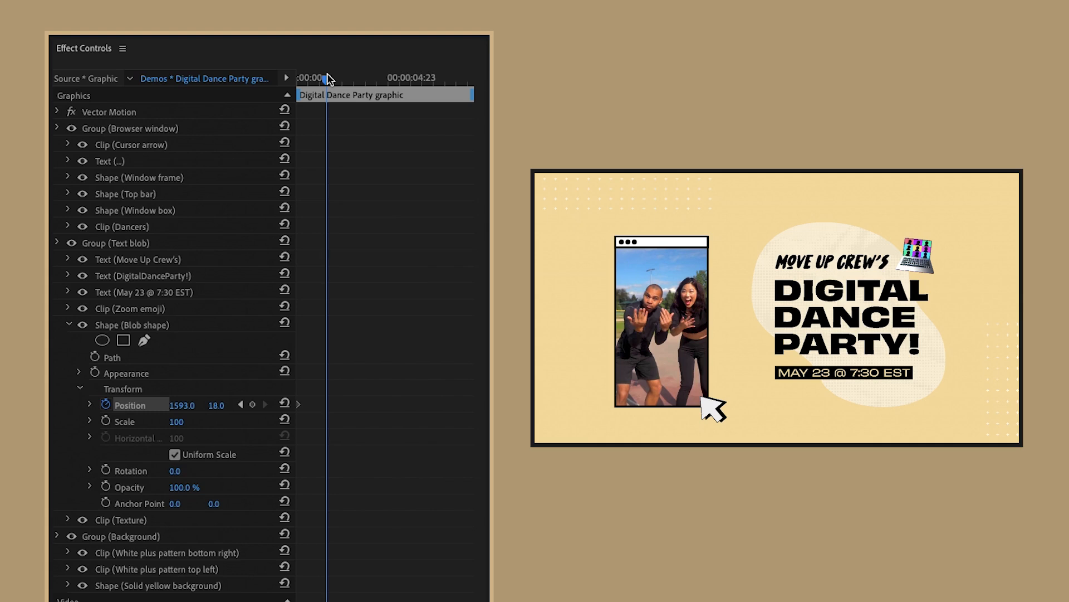
pyautogui.moveTo(923, 389); pyautogui.dragTo(915, 395)
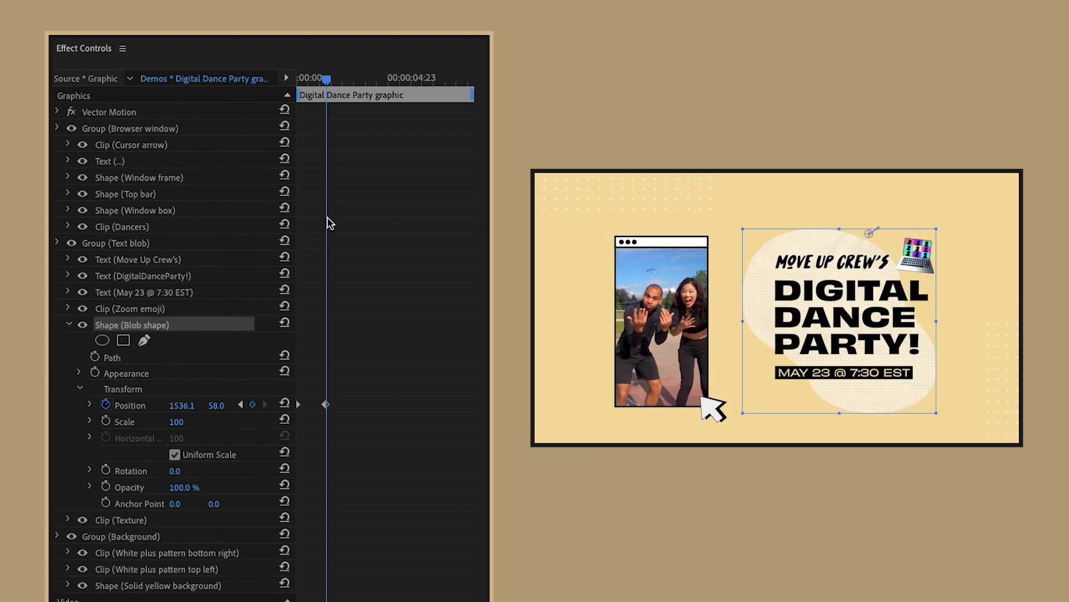
# - Add more position keyframes at regular intervals through the graphic's end, moving the Blob shape slightly each time
pyautogui.click(358, 79)
pyautogui.moveTo(900, 396)
pyautogui.mouseDown()
pyautogui.moveTo(914, 399)
pyautogui.moveTo(925, 375)
pyautogui.moveTo(904, 395)
pyautogui.moveTo(912, 396)
pyautogui.mouseUp()
pyautogui.click(392, 79)
pyautogui.click(425, 78)
pyautogui.click(462, 79)
pyautogui.click(472, 79)
# - Shift the Blob shape's intermediate position keyframes earlier to even out their spacing
pyautogui.moveTo(461, 404); pyautogui.dragTo(442, 404)
pyautogui.moveTo(357, 405); pyautogui.dragTo(352, 405)
pyautogui.moveTo(391, 404); pyautogui.dragTo(382, 404)
pyautogui.moveTo(425, 404); pyautogui.dragTo(415, 405)
pyautogui.moveTo(325, 404); pyautogui.dragTo(323, 404)
pyautogui.moveTo(414, 405); pyautogui.dragTo(412, 405)
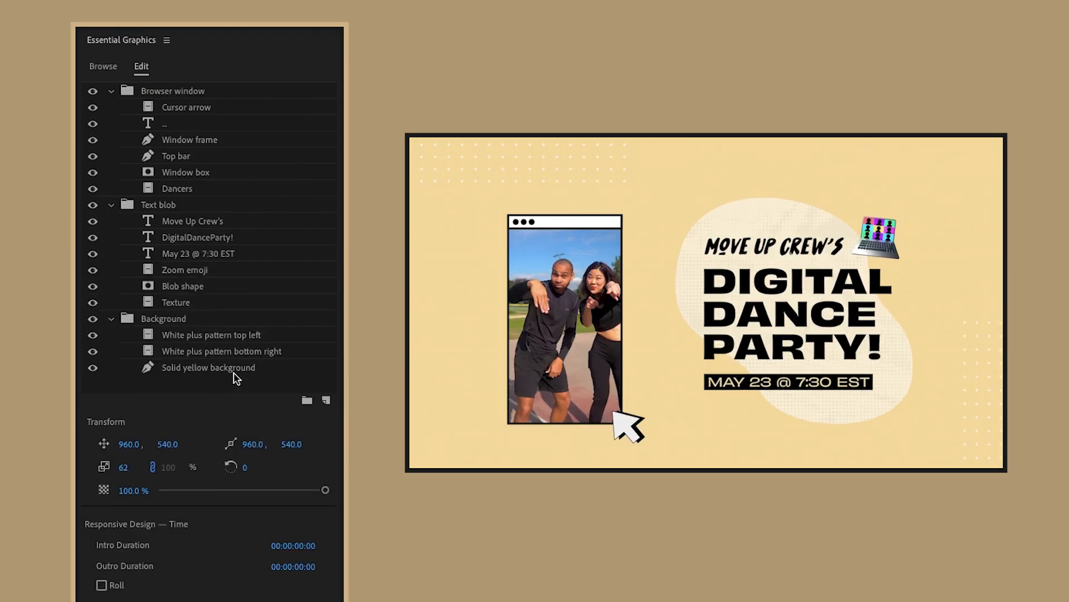
# - Keyframe the position of the White plus pattern top left layer, move it horizontally to about 2.9, and select the bottom right pattern
pyautogui.click(302, 337)
pyautogui.keyDown('shift'); pyautogui.click(302, 350); pyautogui.keyUp('shift')
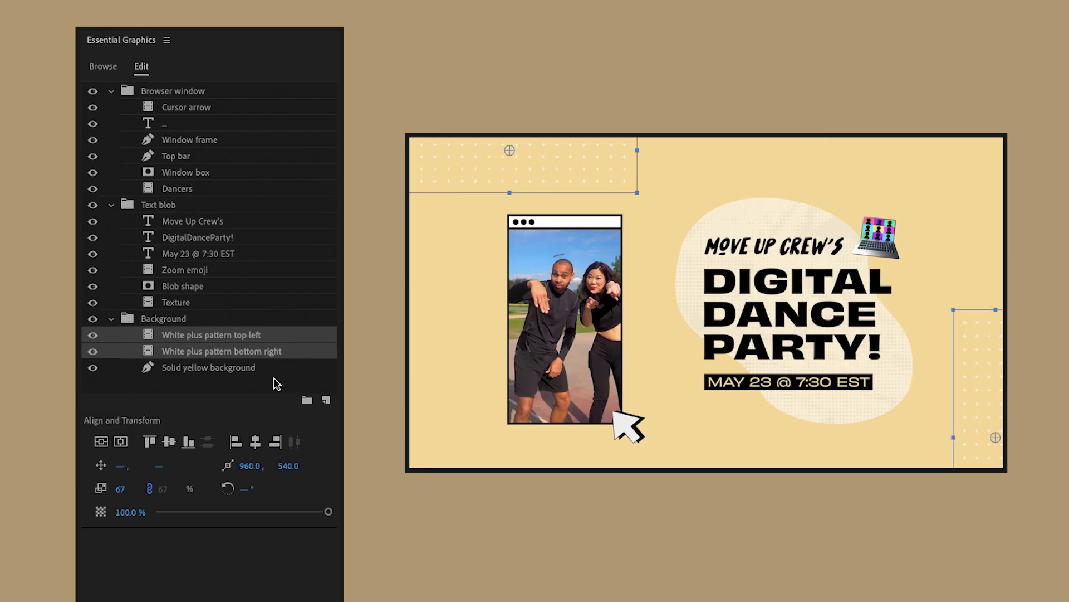
pyautogui.click(275, 378)
pyautogui.click(245, 335)
pyautogui.click(100, 530)
pyautogui.moveTo(119, 531); pyautogui.dragTo(139, 530)
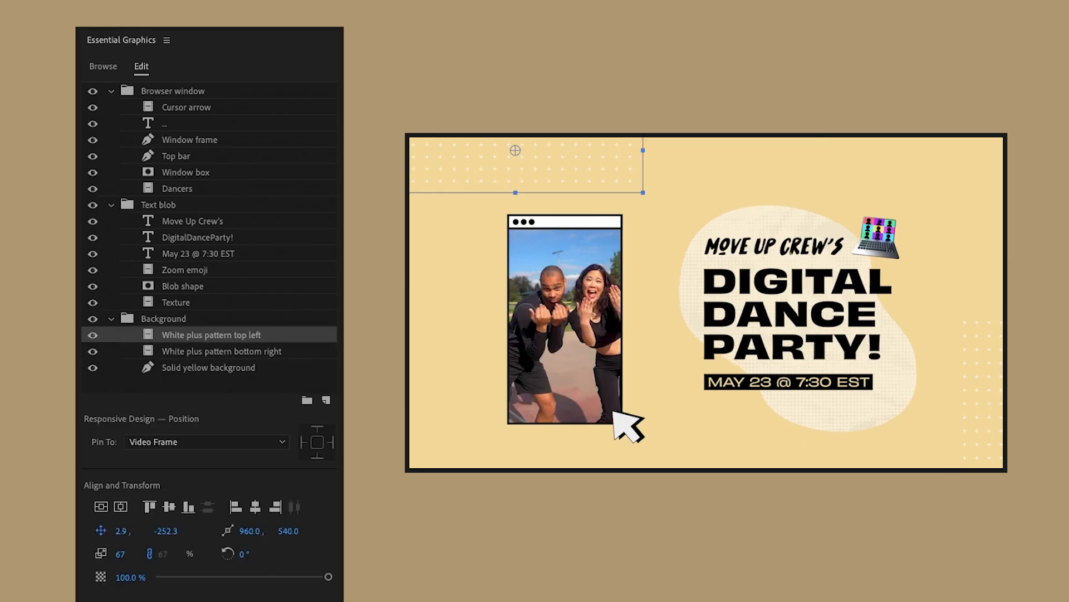
pyautogui.click(303, 351)
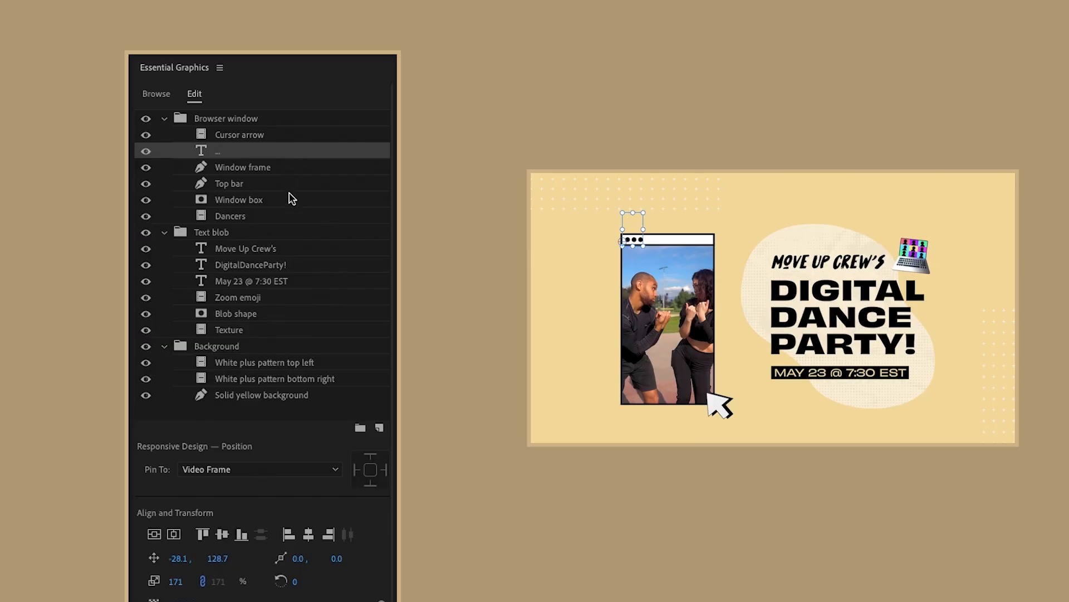
# - Group the layers from the dots text down to Dancers inside Browser window, and rename the group "Window elements"
pyautogui.keyDown('shift'); pyautogui.click(290, 217); pyautogui.keyUp('shift')
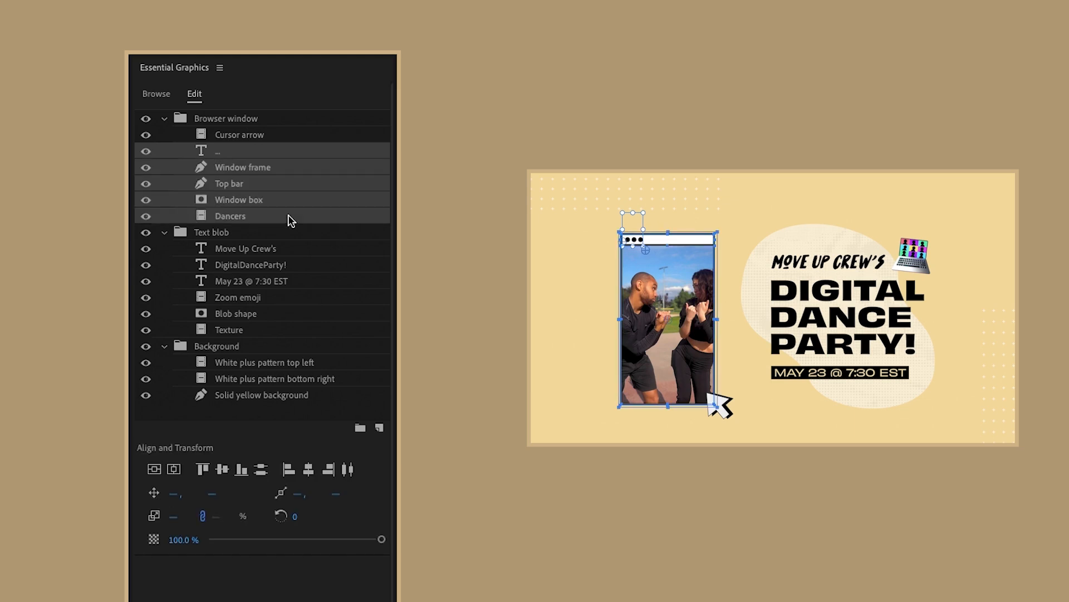
pyautogui.click(361, 429)
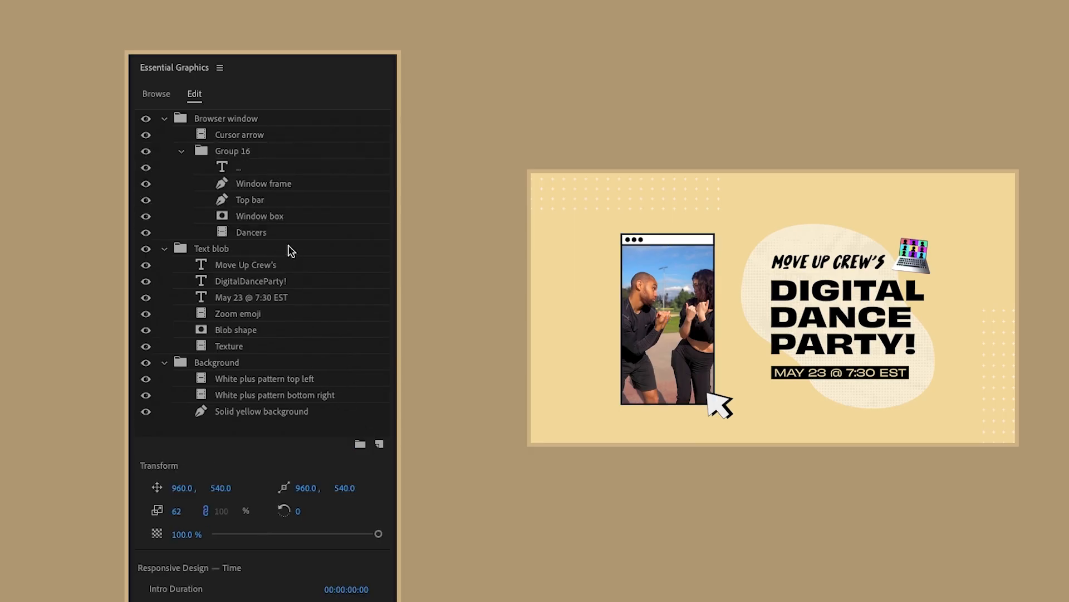
pyautogui.doubleClick(233, 151)
pyautogui.write('Window elements')
pyautogui.press('Return')
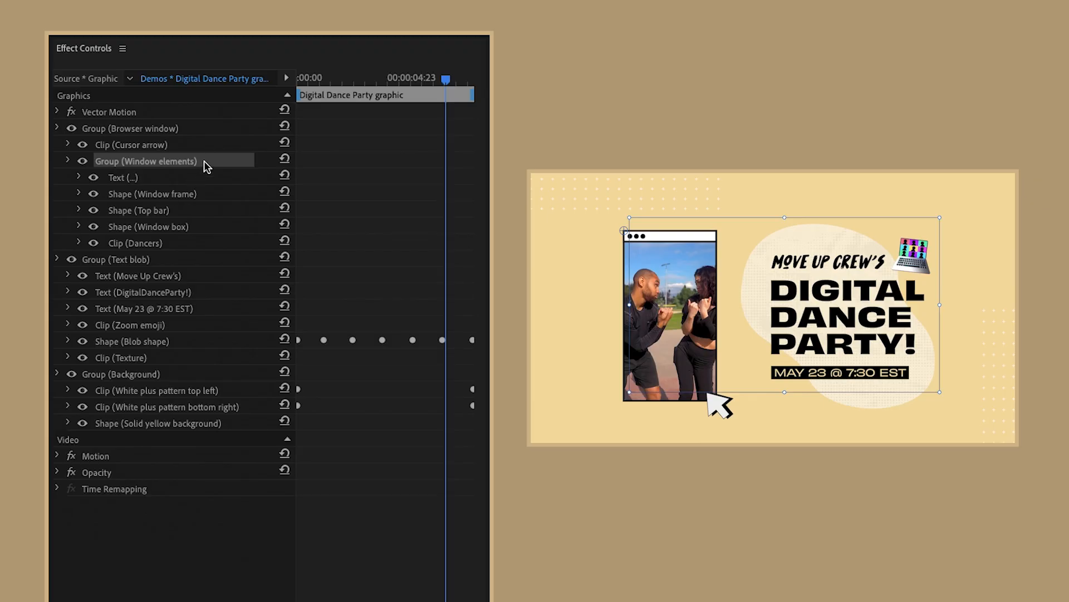
# - Add a Scale keyframe to the Window elements group at the graphic's start and set it to 0
pyautogui.click(69, 161)
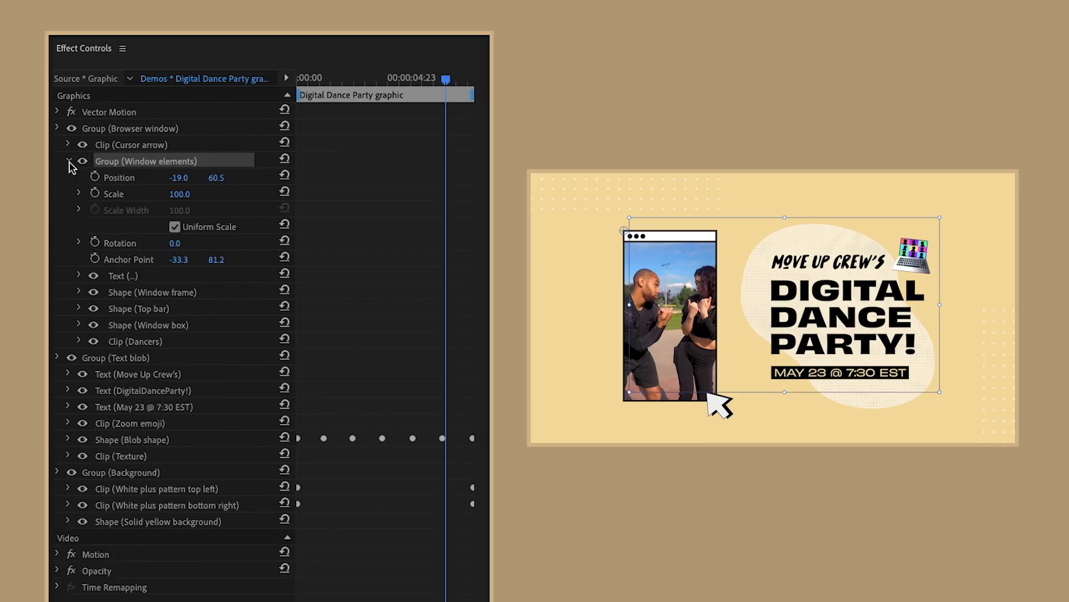
pyautogui.click(136, 192)
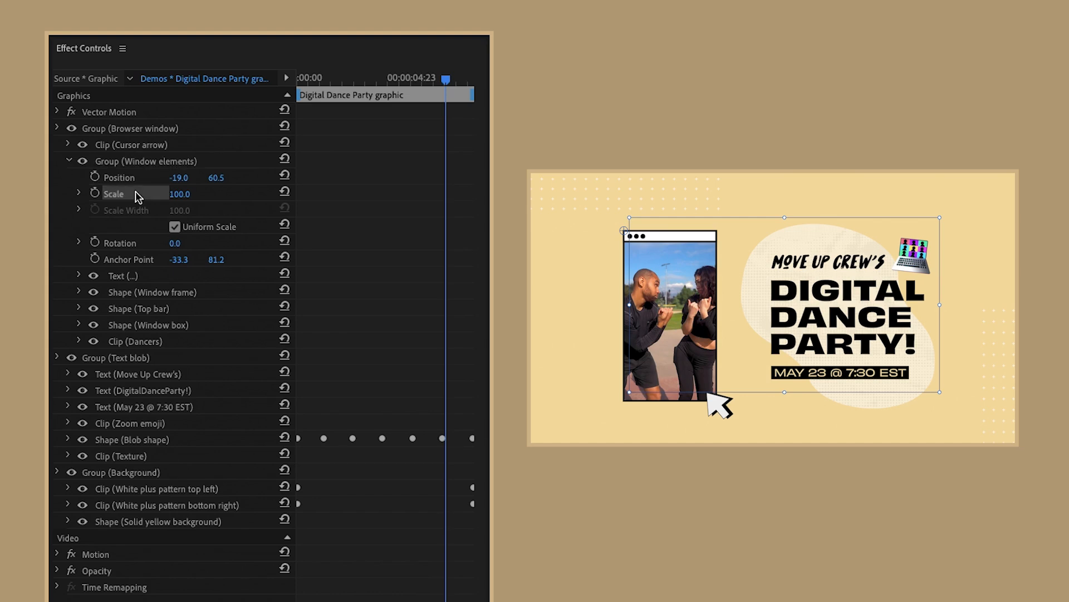
pyautogui.click(94, 194)
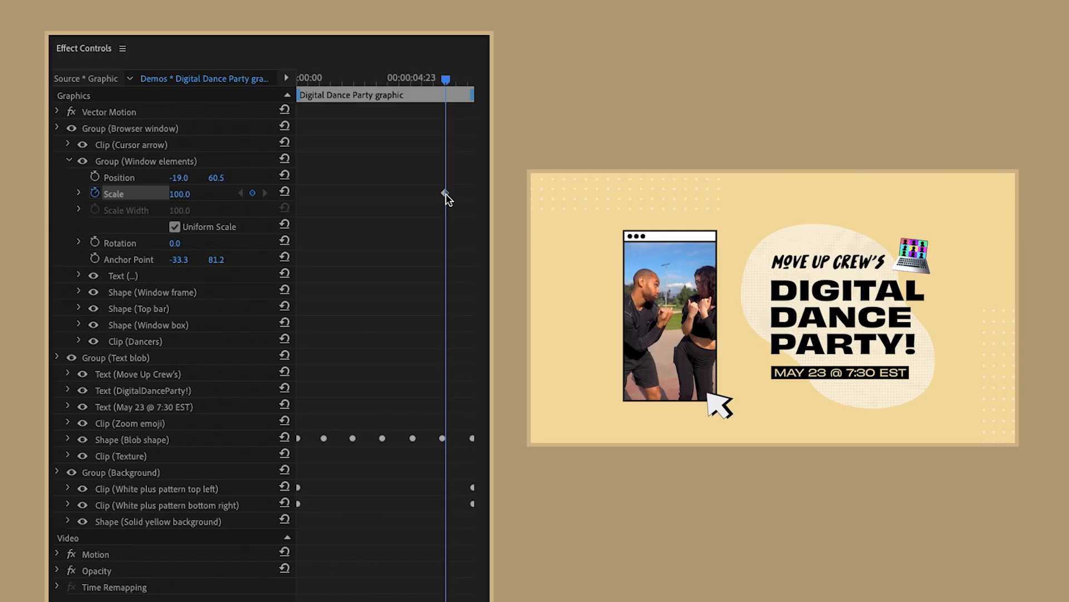
pyautogui.moveTo(445, 193); pyautogui.dragTo(279, 198)
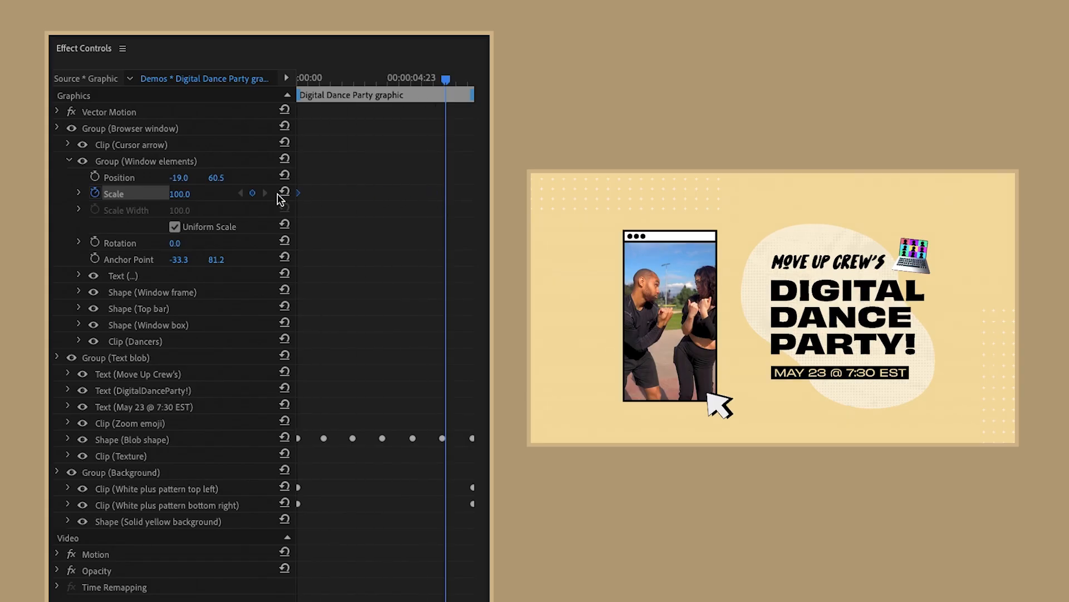
pyautogui.click(301, 80)
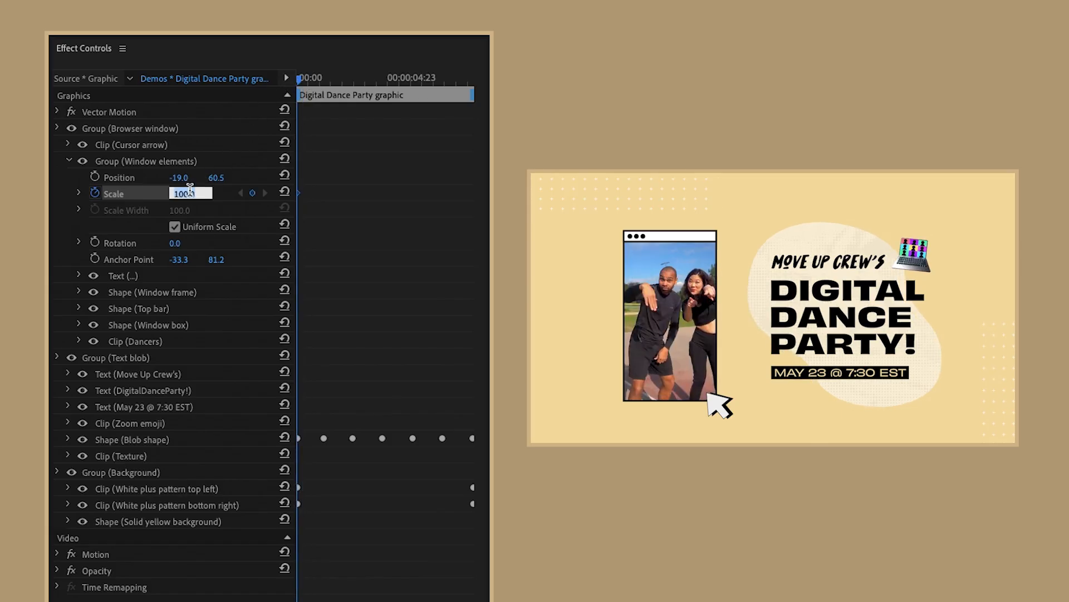
pyautogui.write('0')
pyautogui.press('Return')
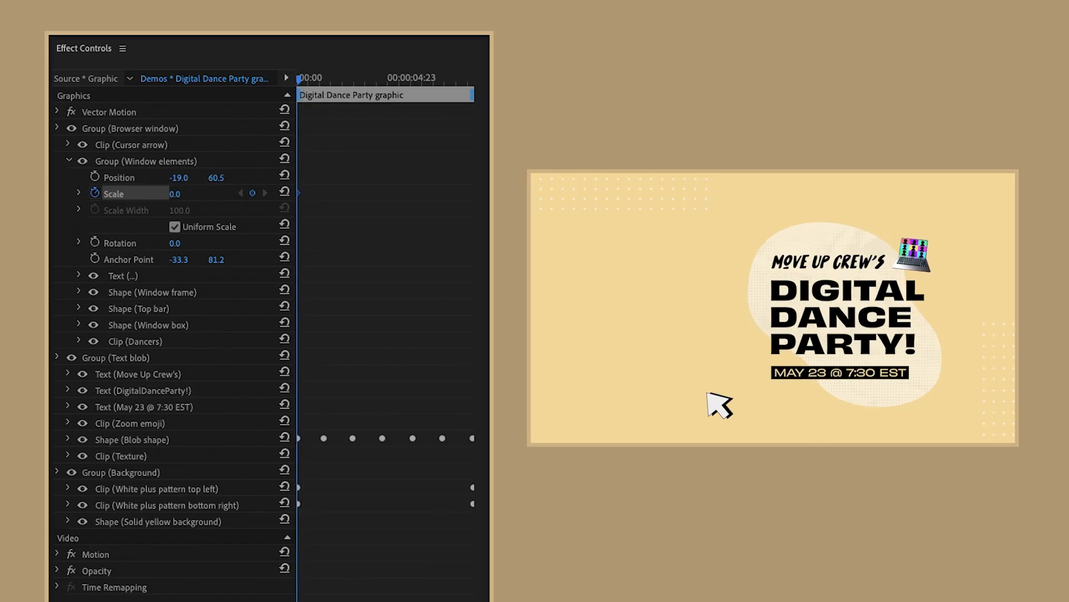
# - Add a Scale keyframe of 100 to the Window elements group a short time after the start
pyautogui.moveTo(300, 78); pyautogui.dragTo(322, 80)
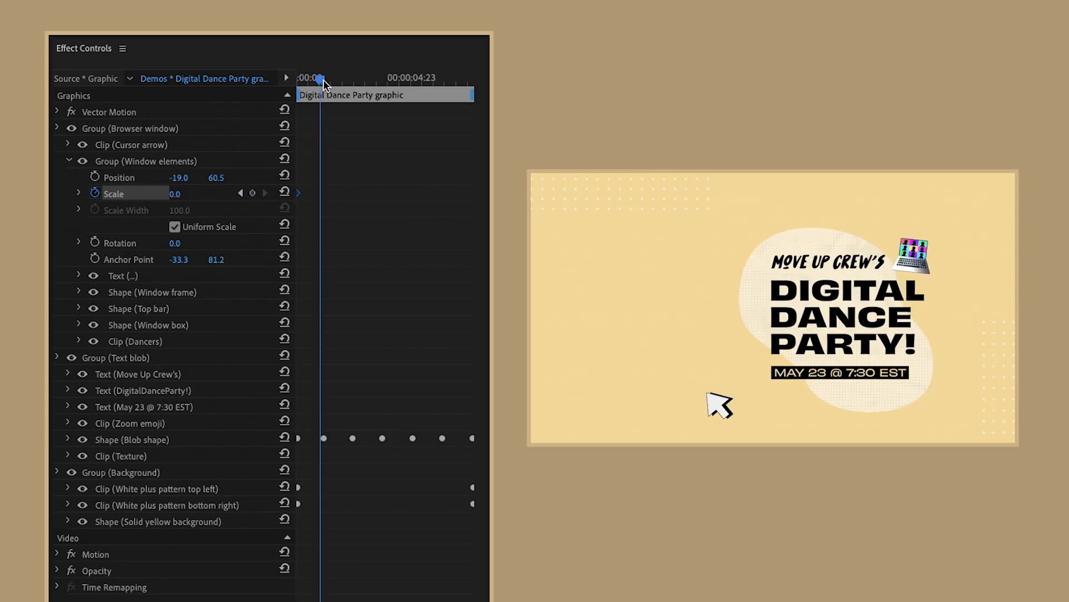
pyautogui.click(191, 192)
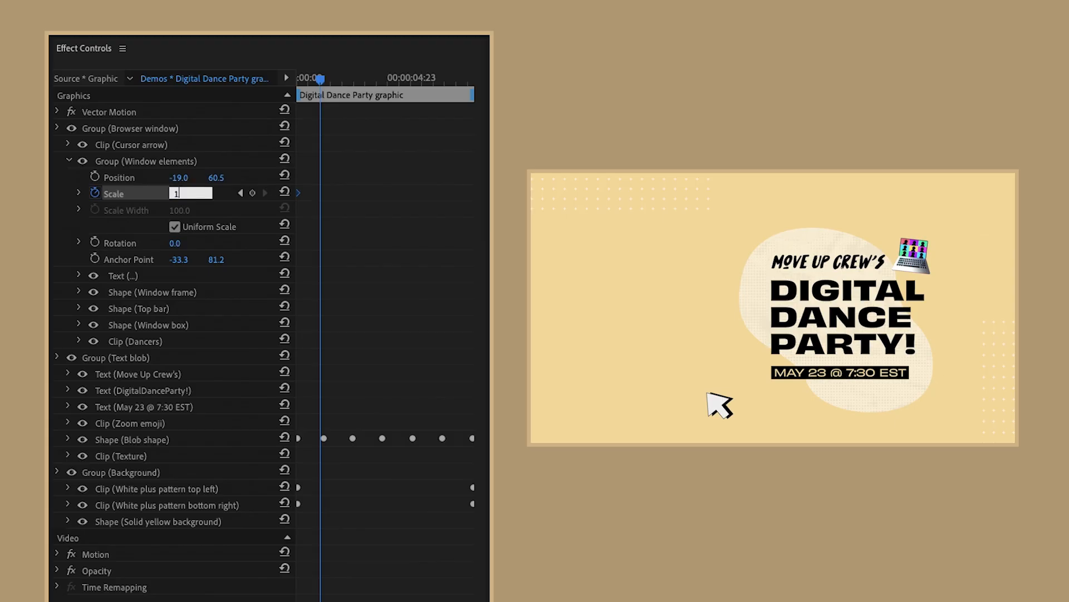
pyautogui.press('Return')
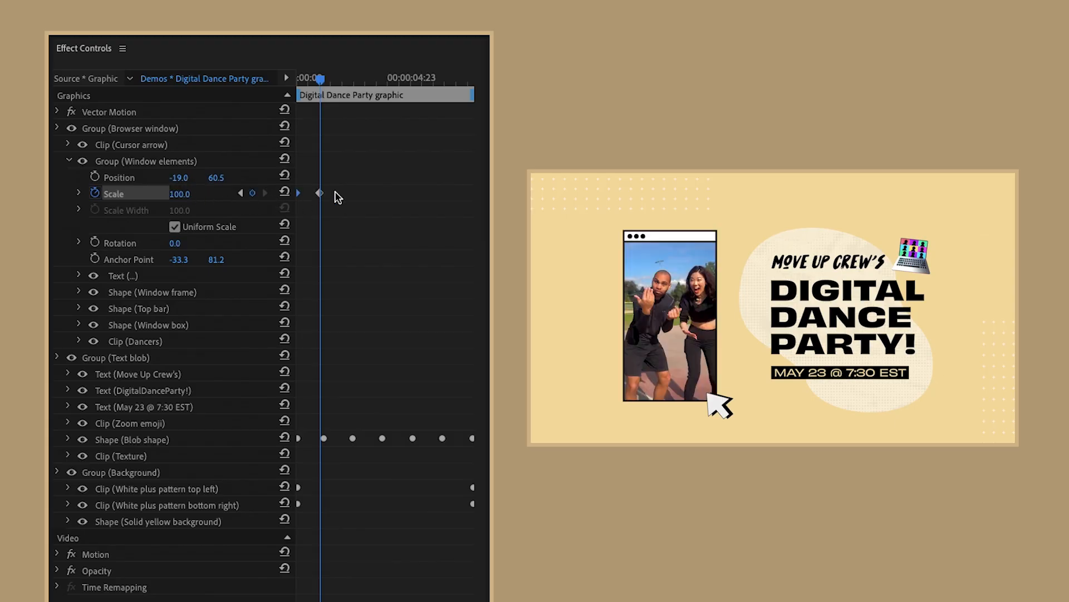
# - Hold the Window elements group's Scale at 100 with a keyframe near the end, and set Scale to 0 at the graphic's end
pyautogui.moveTo(449, 83); pyautogui.dragTo(445, 82)
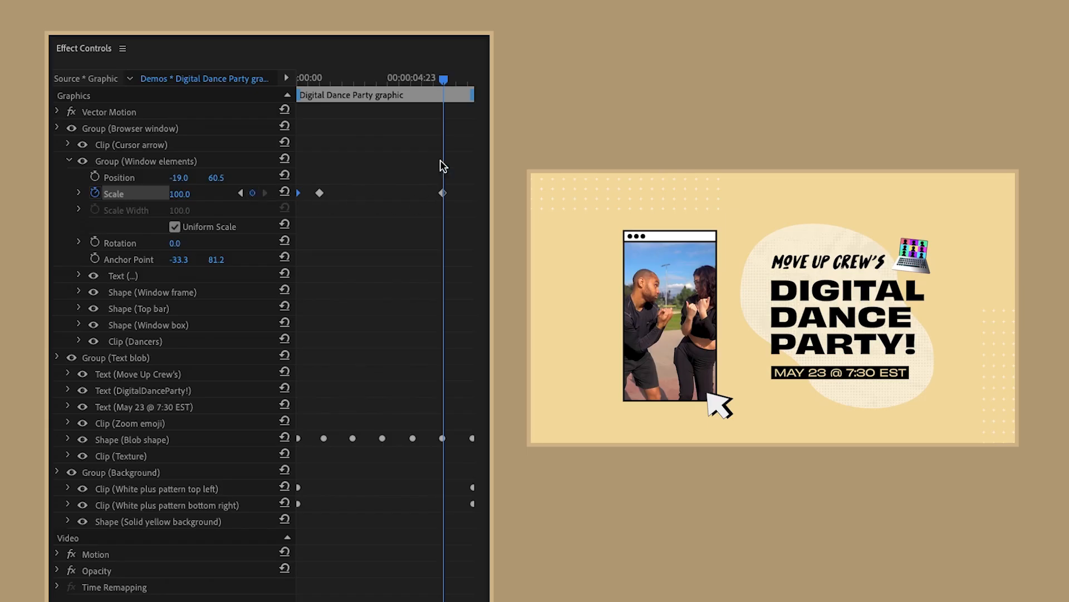
pyautogui.moveTo(443, 79); pyautogui.dragTo(473, 80)
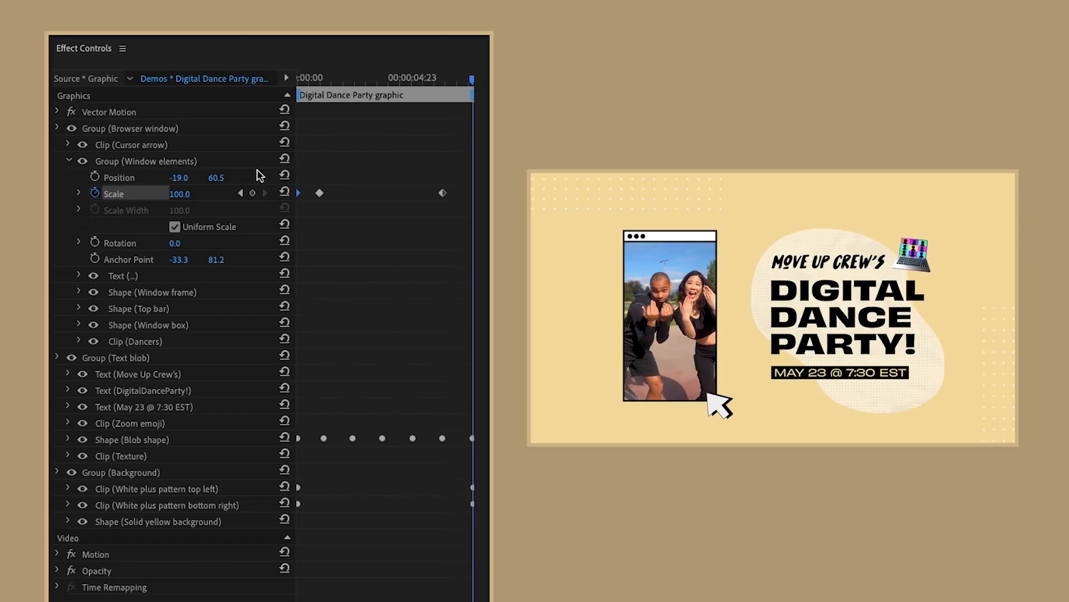
pyautogui.click(189, 193)
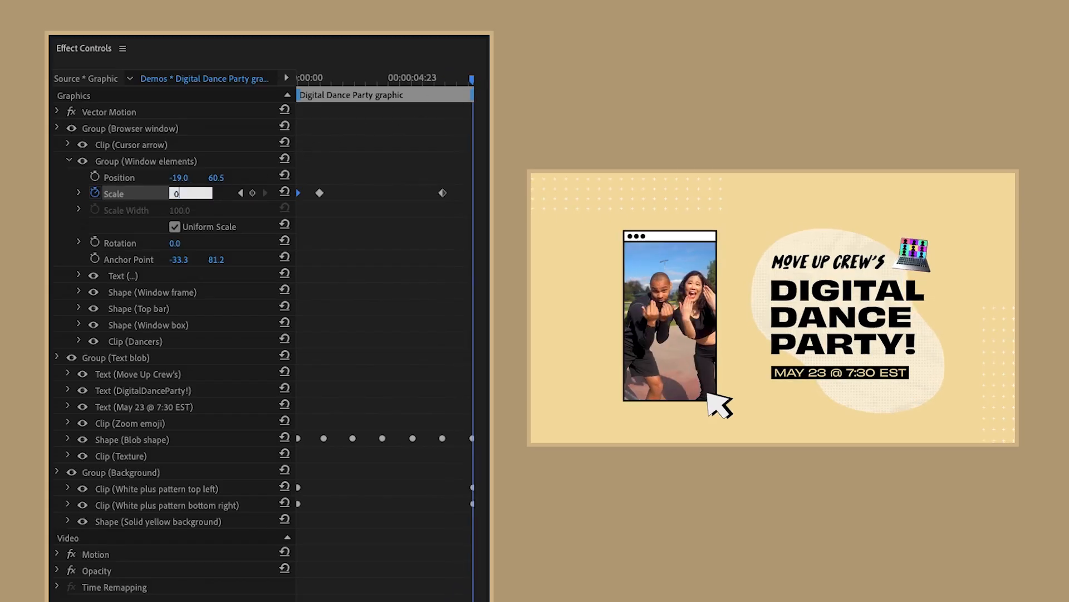
pyautogui.press('Return')
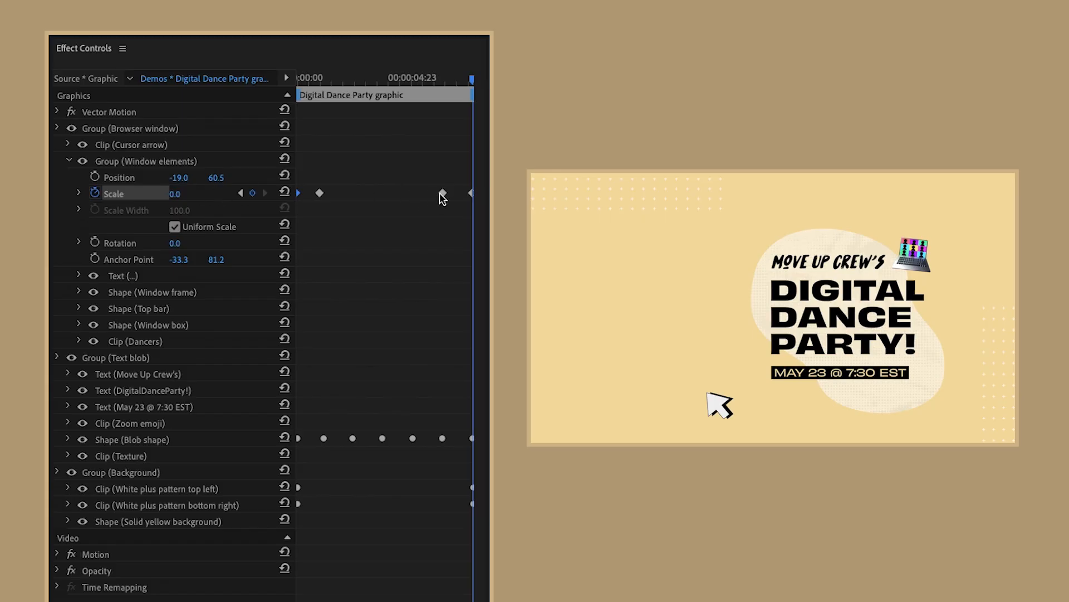
# - Move the third Scale keyframe slightly later, and apply Ease Out to the first and third Scale keyframes
pyautogui.moveTo(442, 192); pyautogui.dragTo(448, 192)
pyautogui.click(449, 194)
pyautogui.rightClick(452, 201)
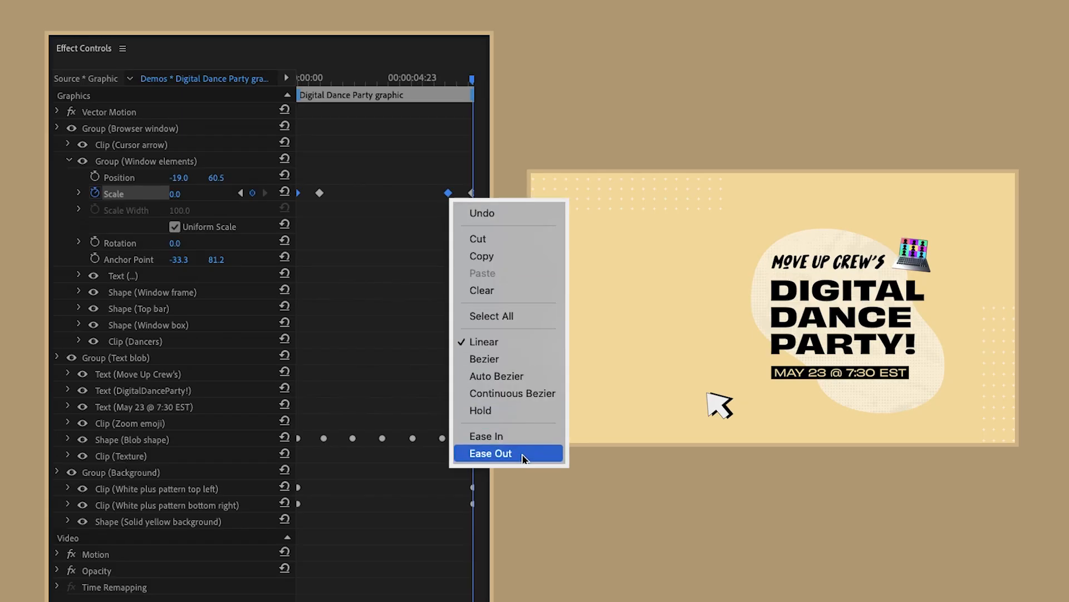
pyautogui.click(524, 457)
# - Apply Ease In to the second and last Scale keyframes, and play the graphic from the start
pyautogui.click(320, 193)
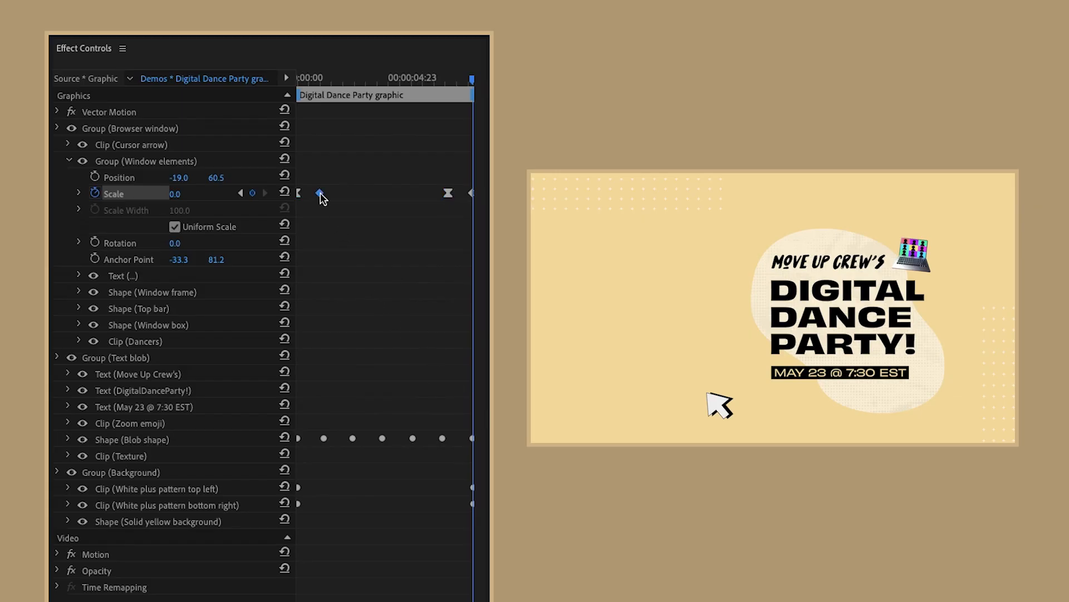
pyautogui.rightClick(471, 195)
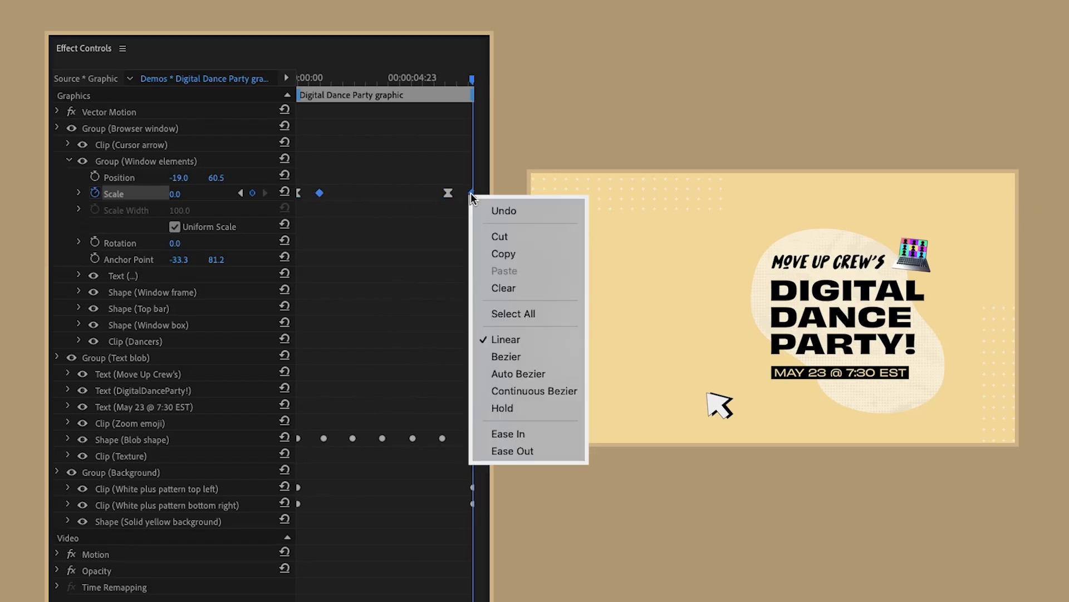
pyautogui.click(532, 437)
pyautogui.press('Home')
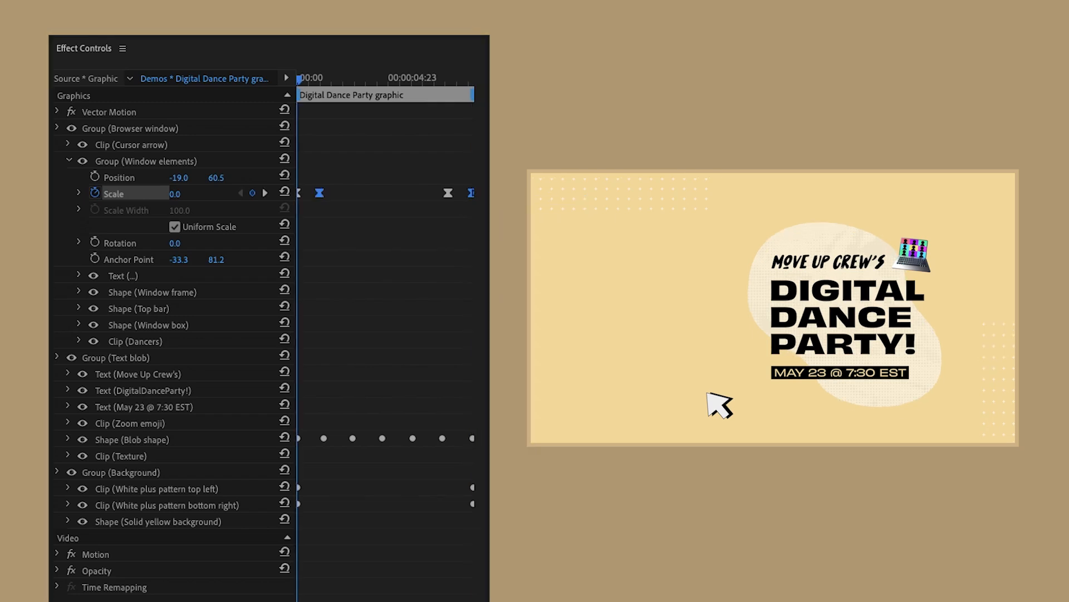
pyautogui.press('space')
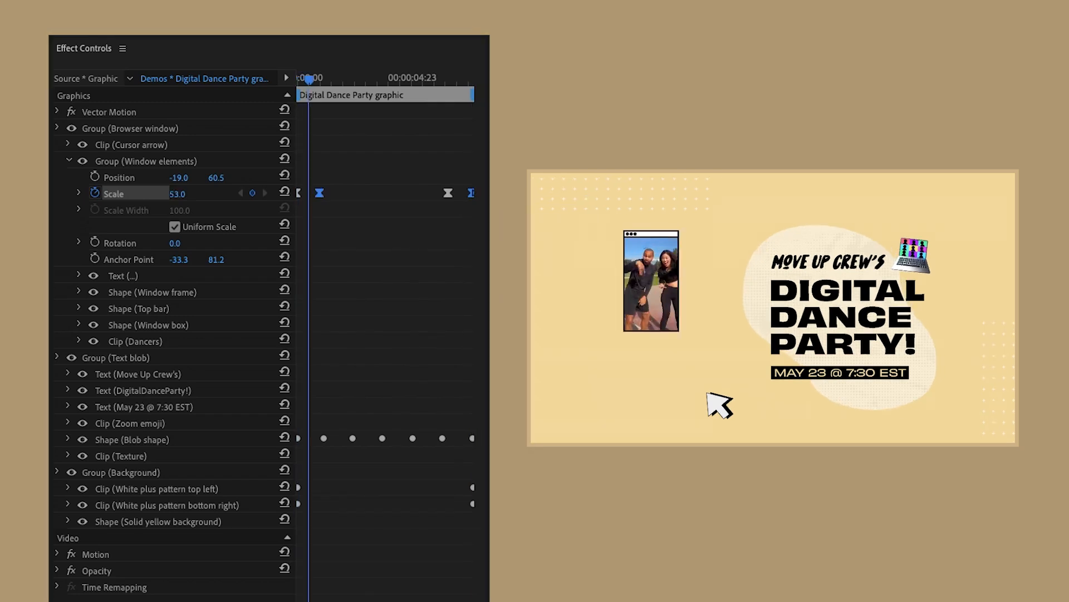